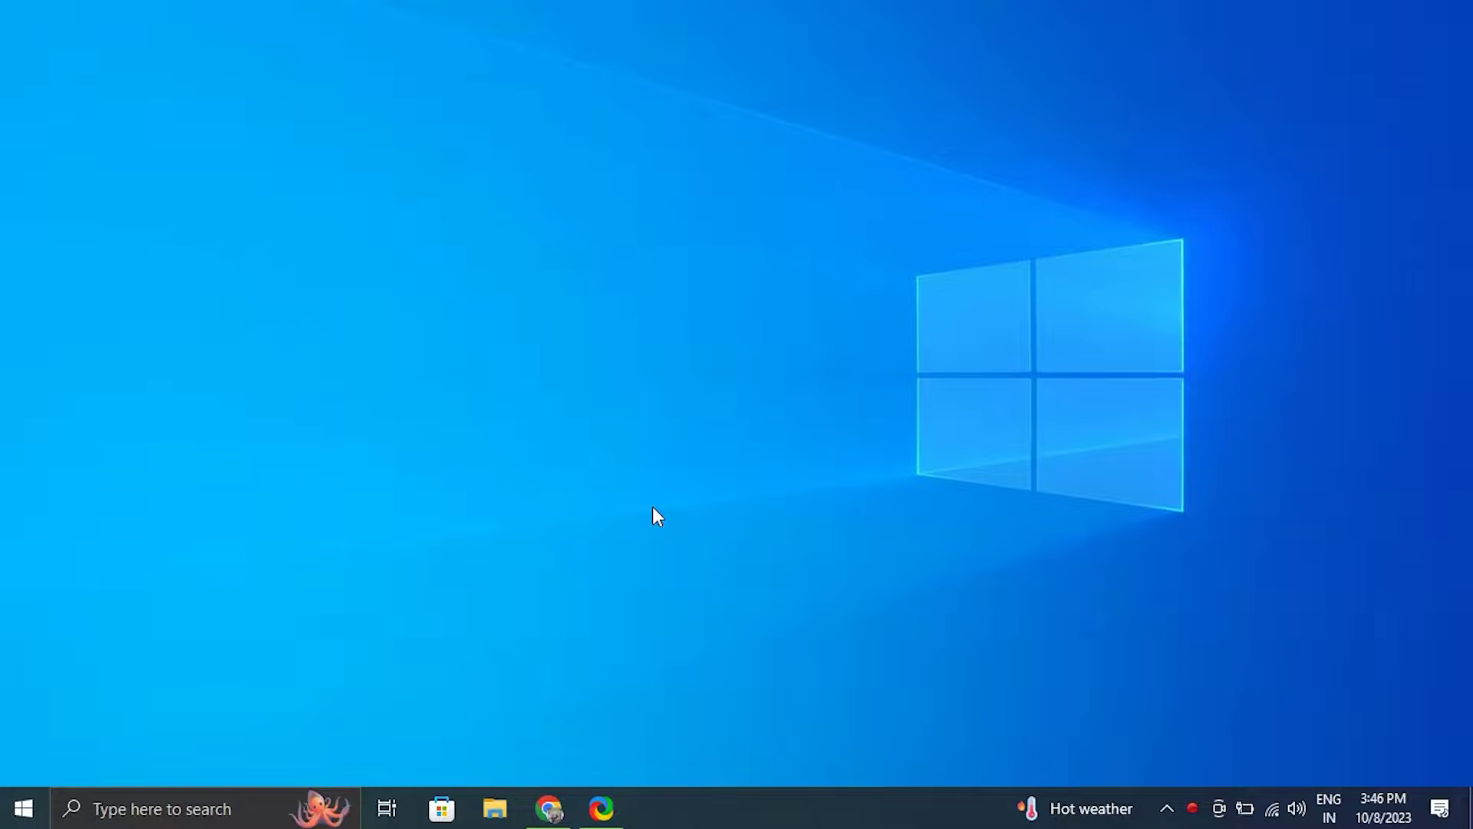
Step: Test snapping the Chrome window left, right, to a quarter, minimize and maximize, then minimize it
left_click(549, 808)
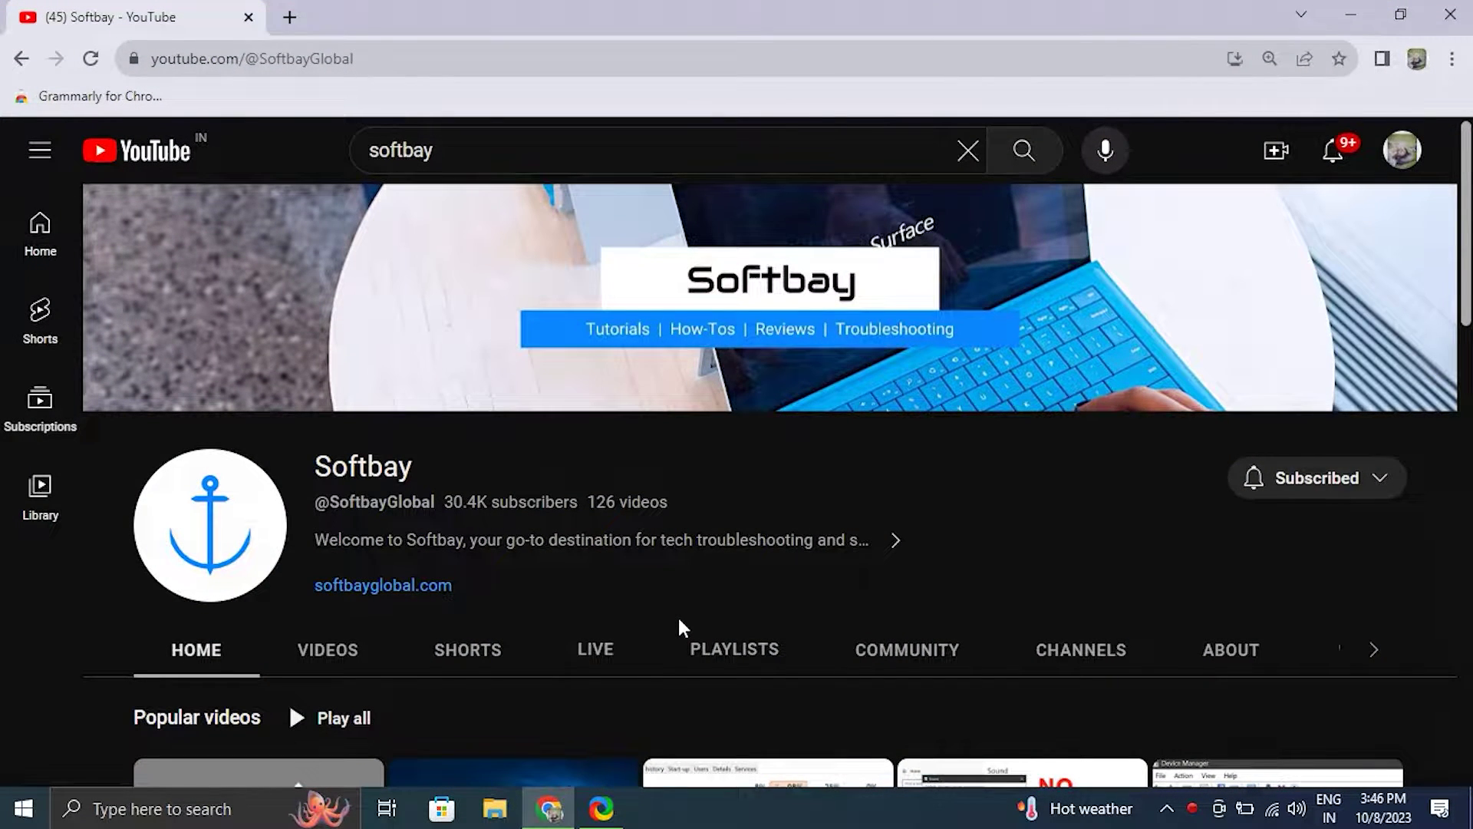
key("super+Left")
key("super+Right")
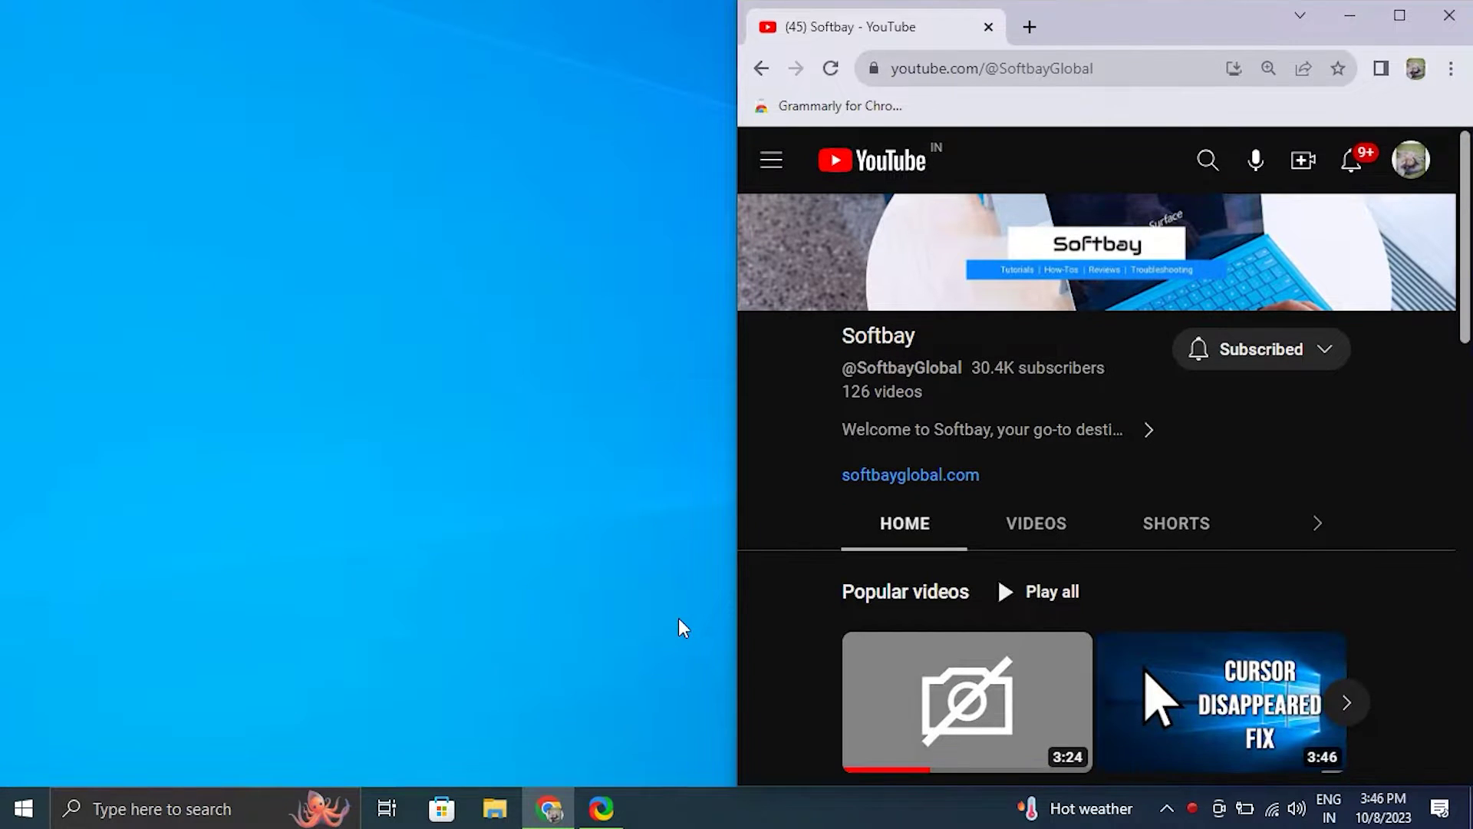
key("super+Down")
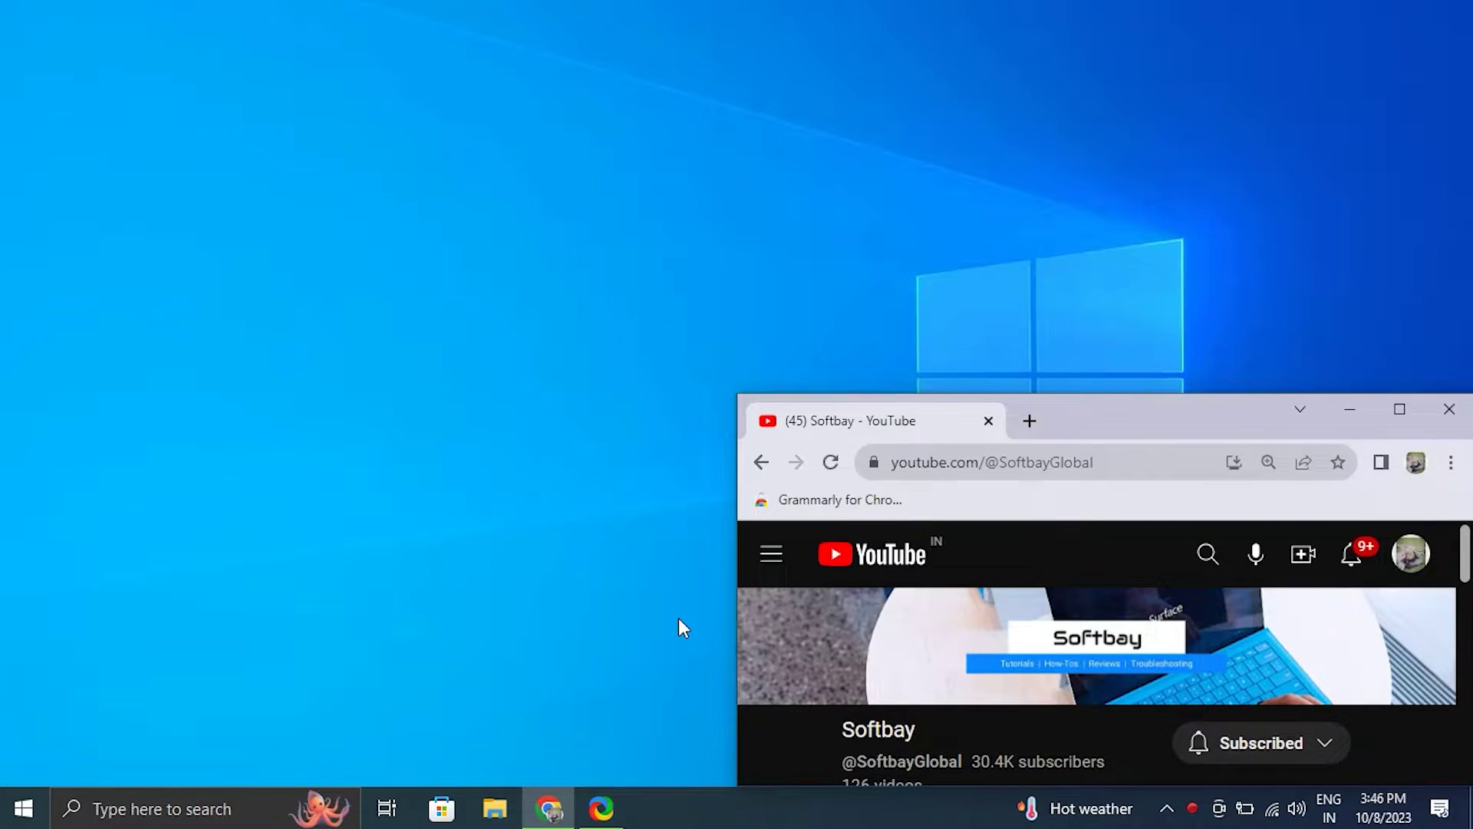
key("super+Down")
key("super+Up")
key("super+Up")
key("super+Up")
key("super+Up")
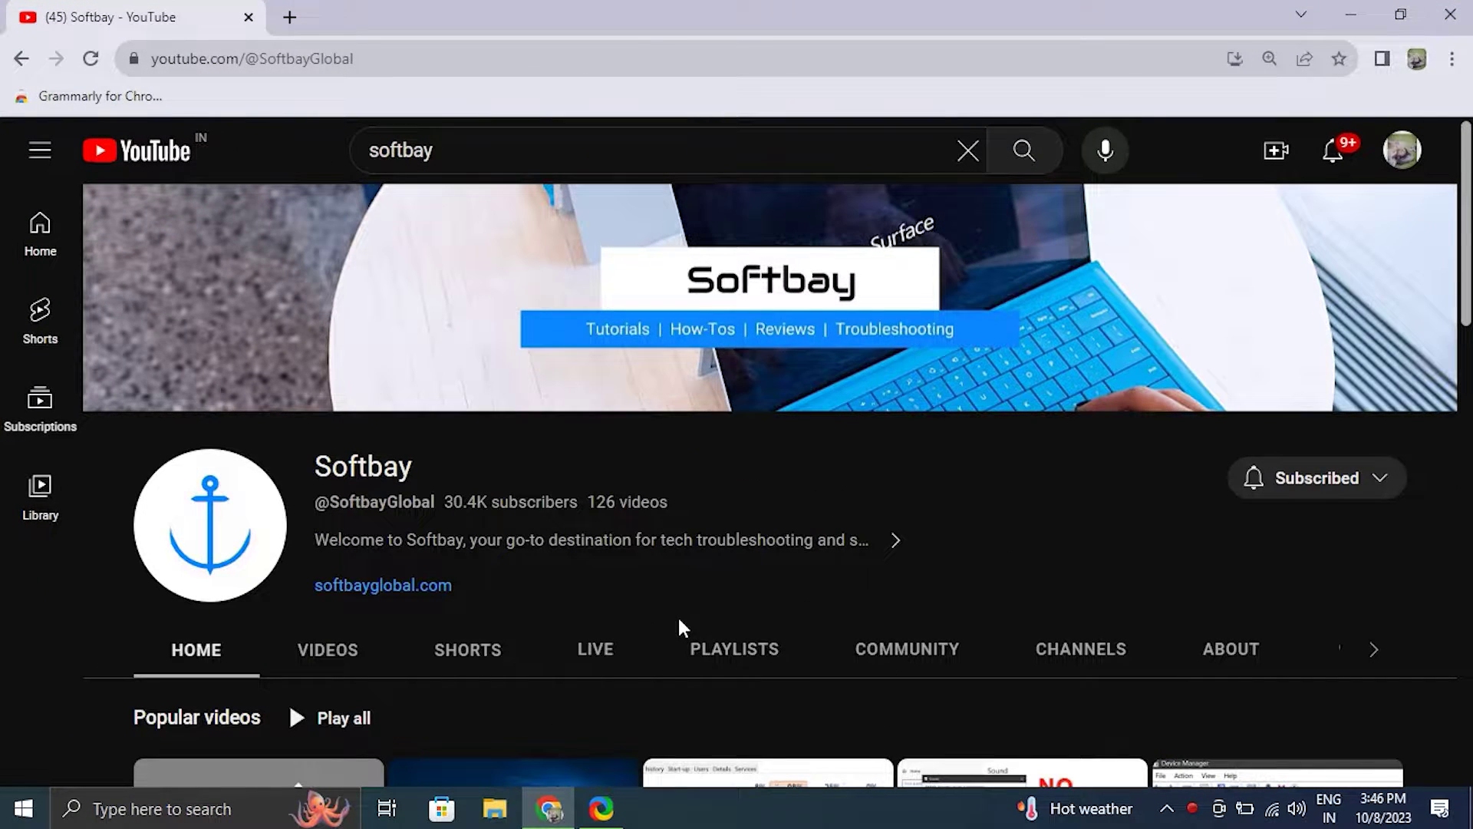
left_click(1350, 14)
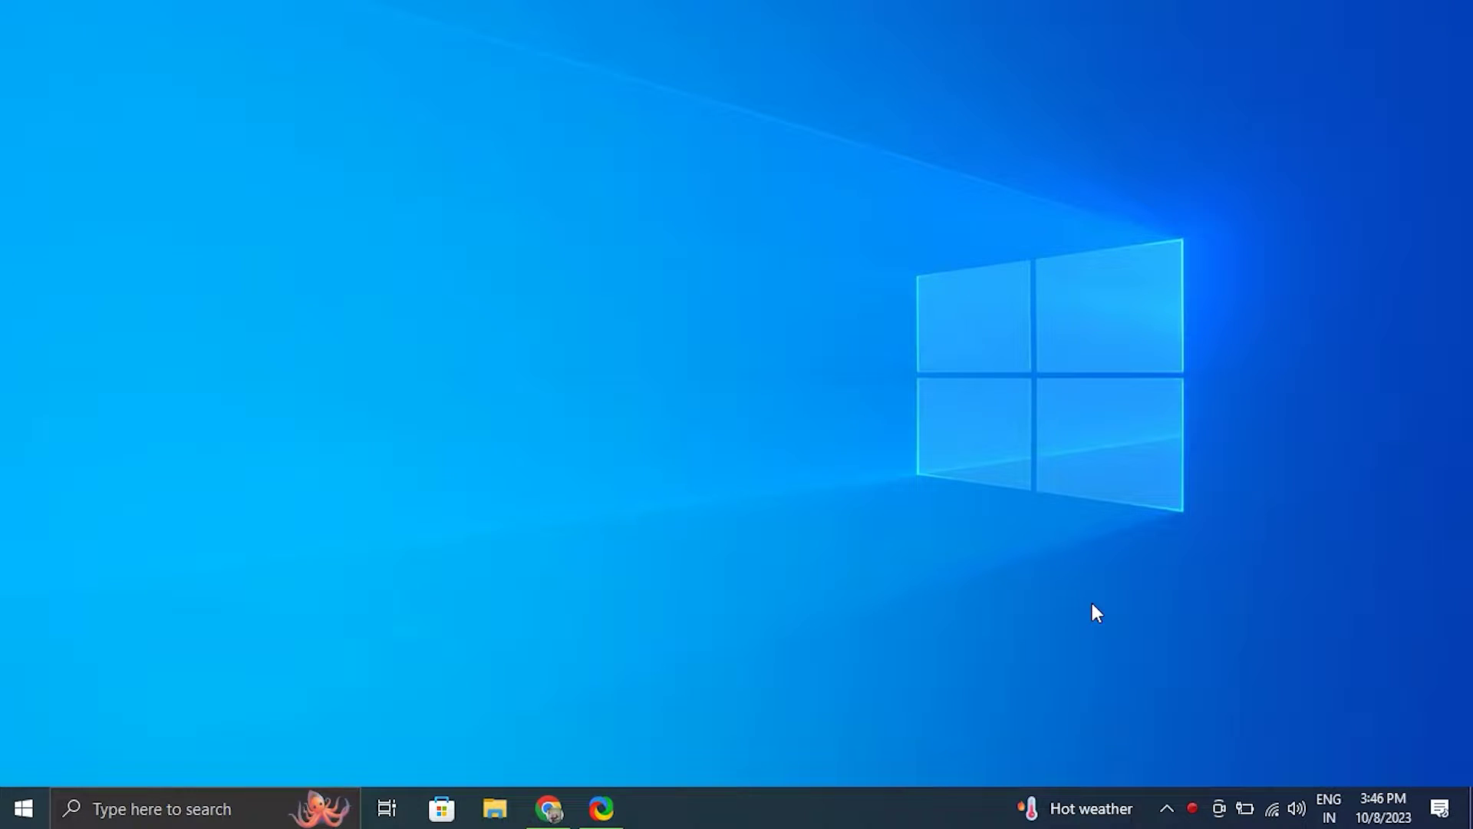
Step: Review the System > Multitasking settings page, then close Settings
right_click(23, 808)
left_click(476, 651)
left_click(23, 808)
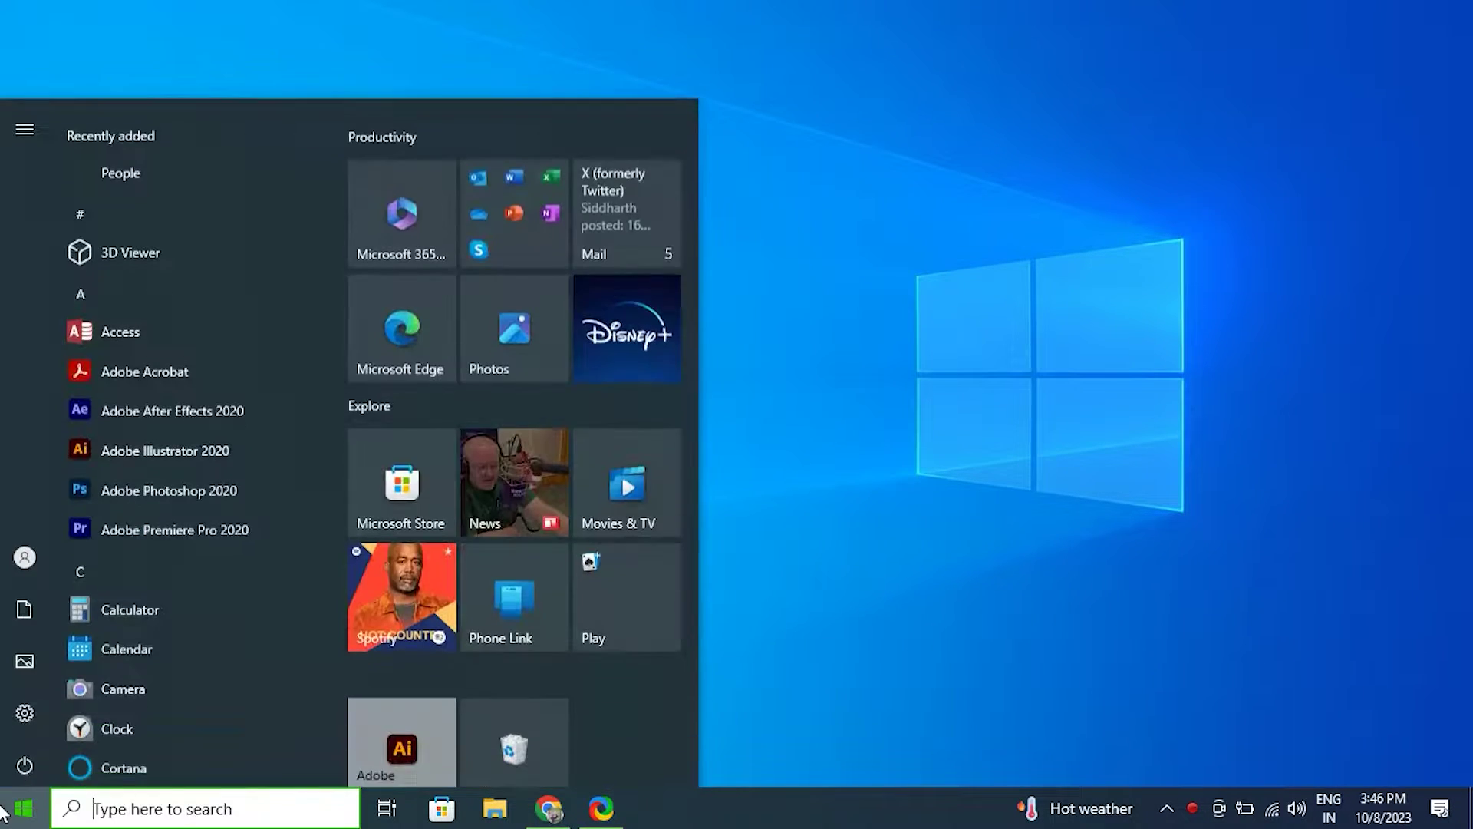
left_click(36, 707)
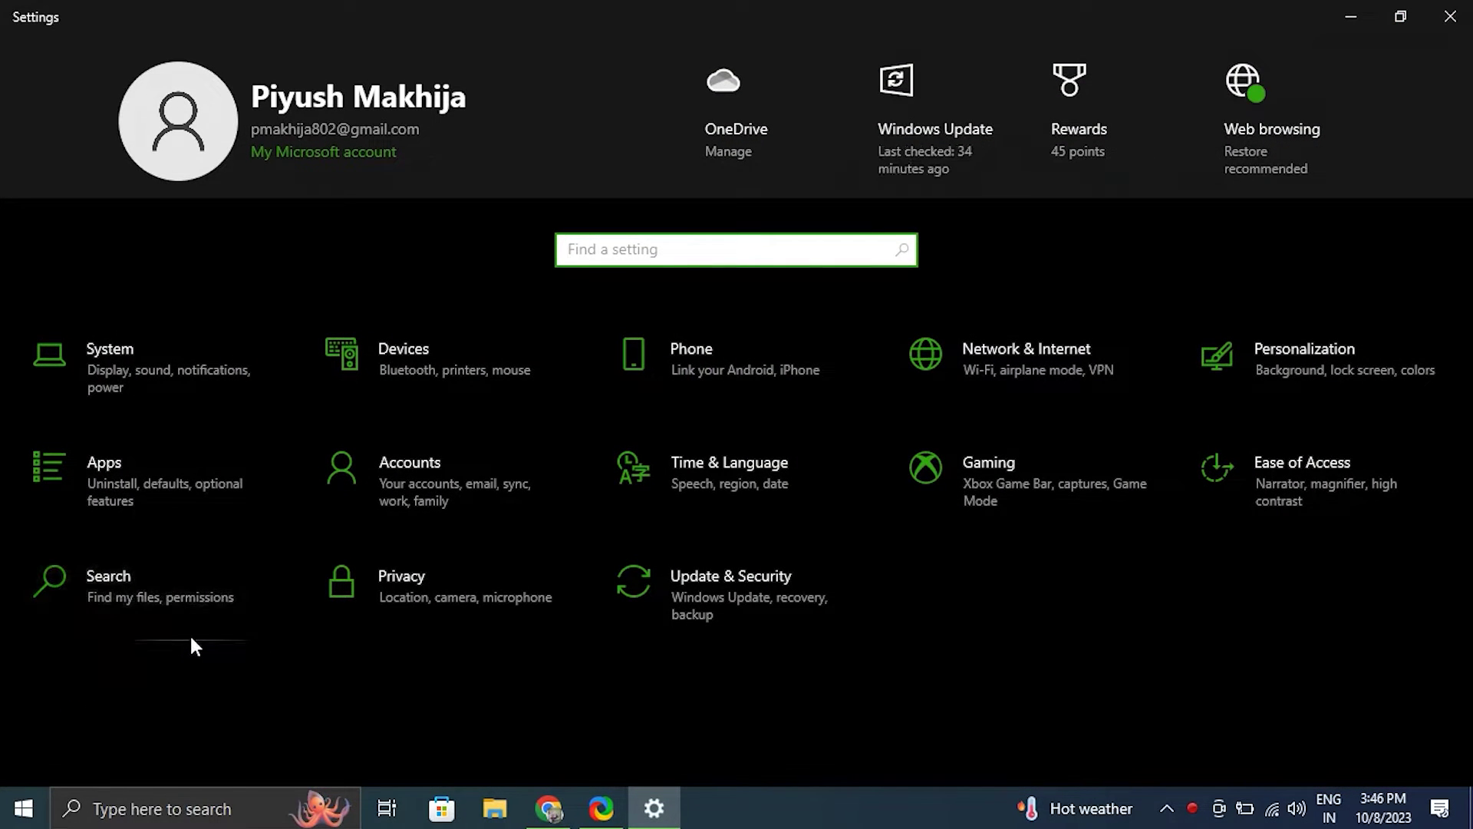
left_click(118, 385)
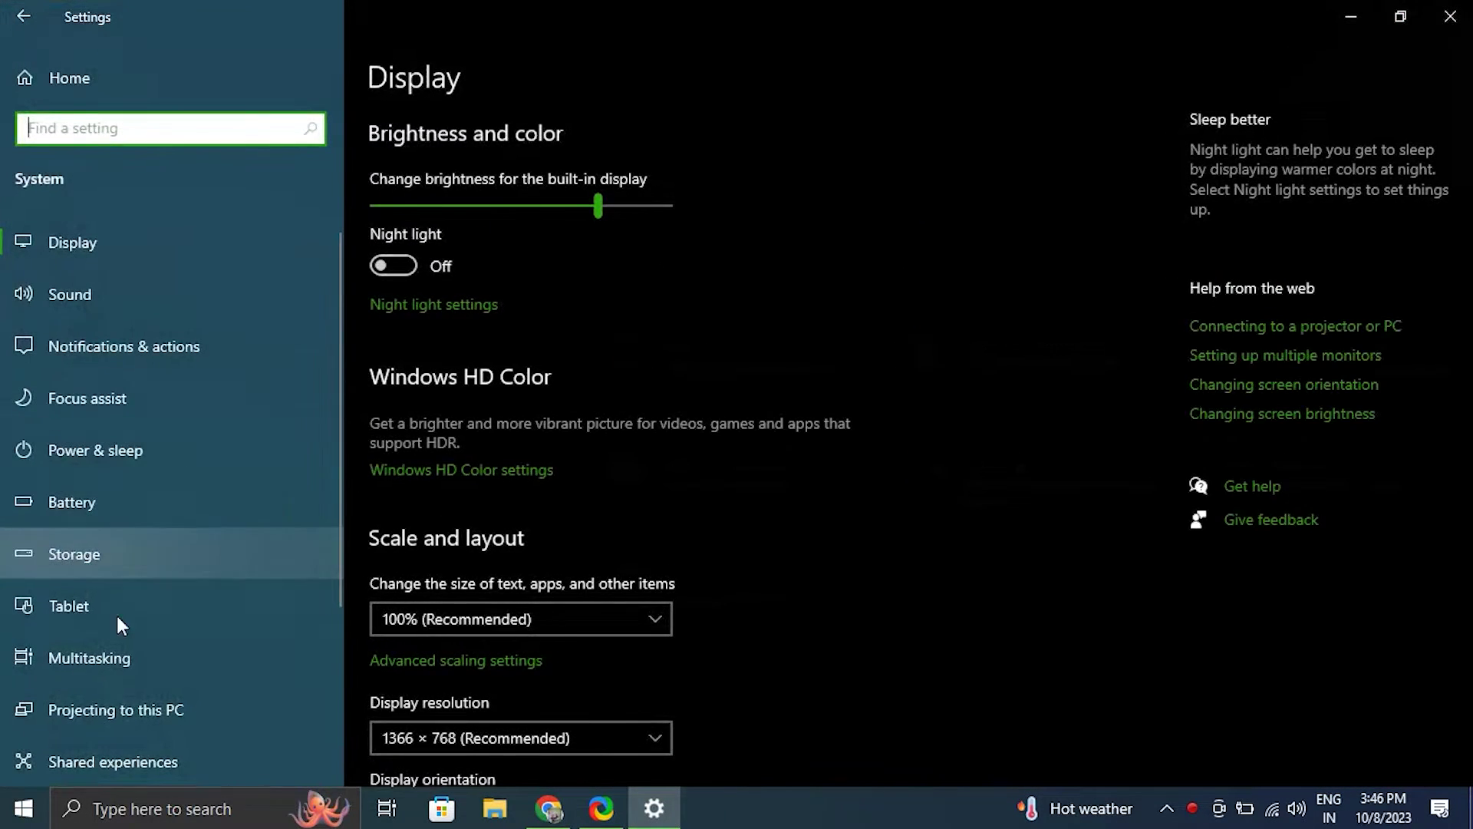
left_click(113, 665)
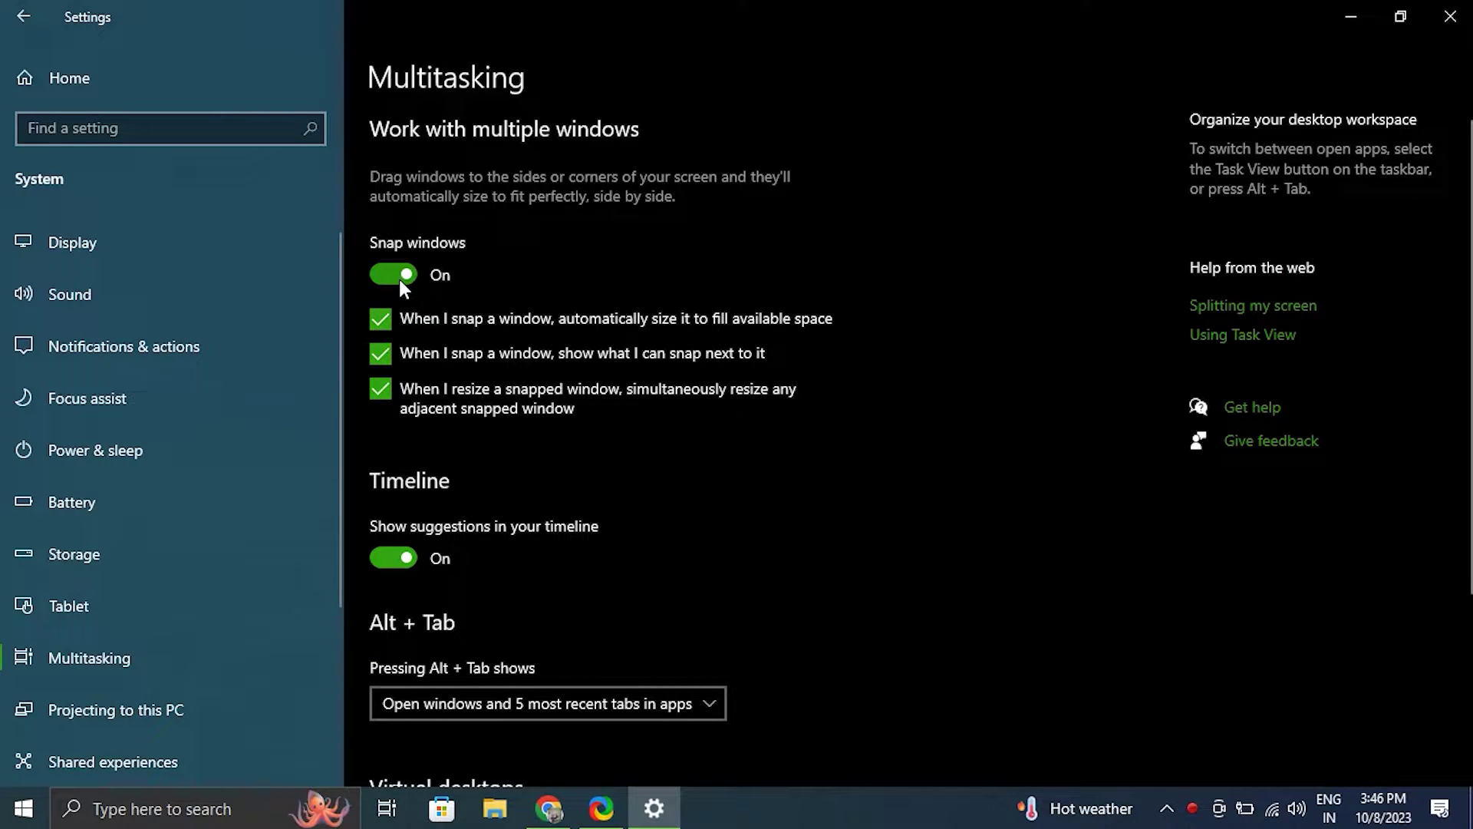
left_click(1450, 16)
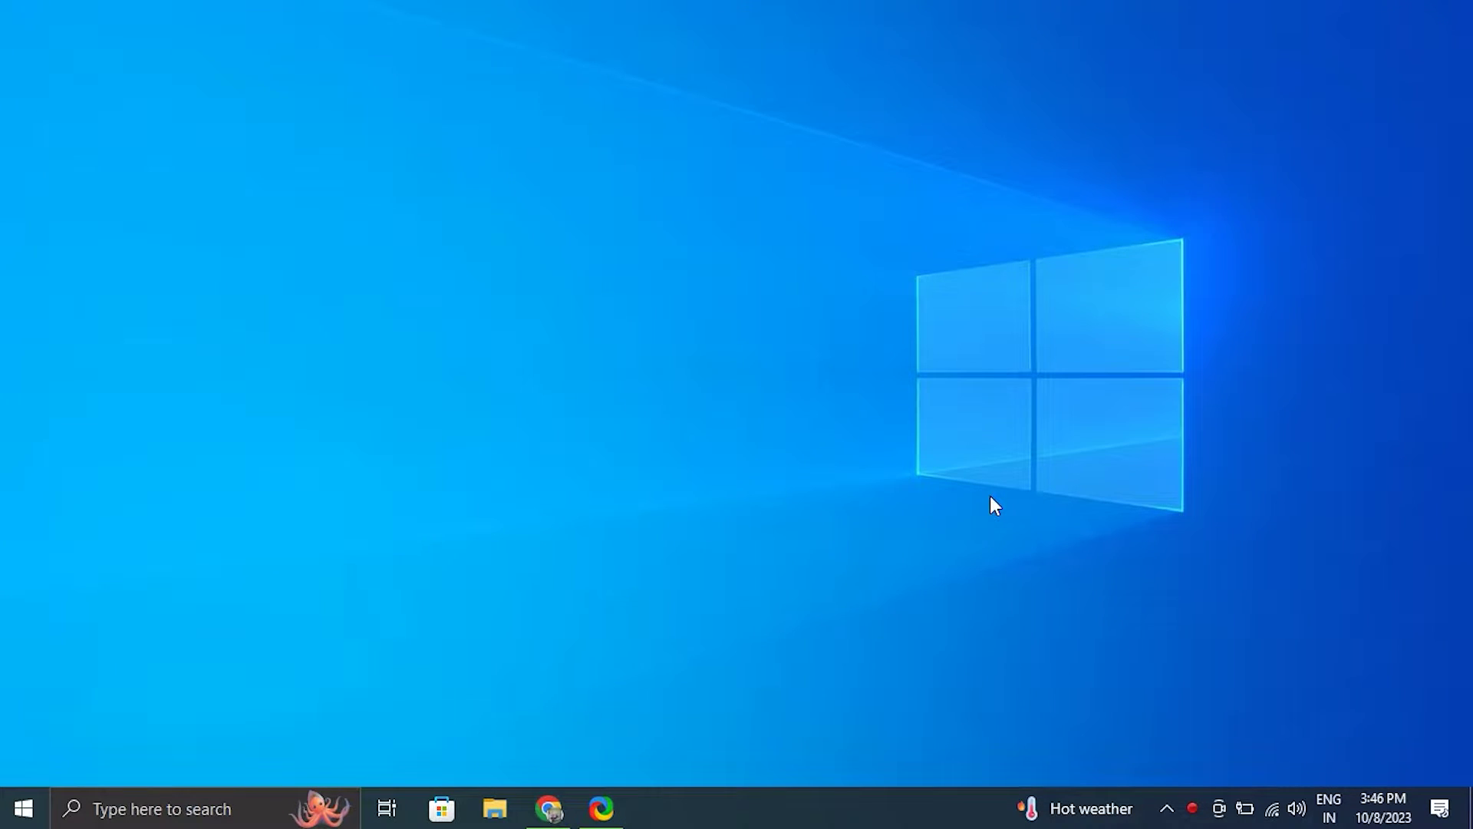
Step: View the available display resolutions on the Display page without changing them, then close Settings
right_click(4, 825)
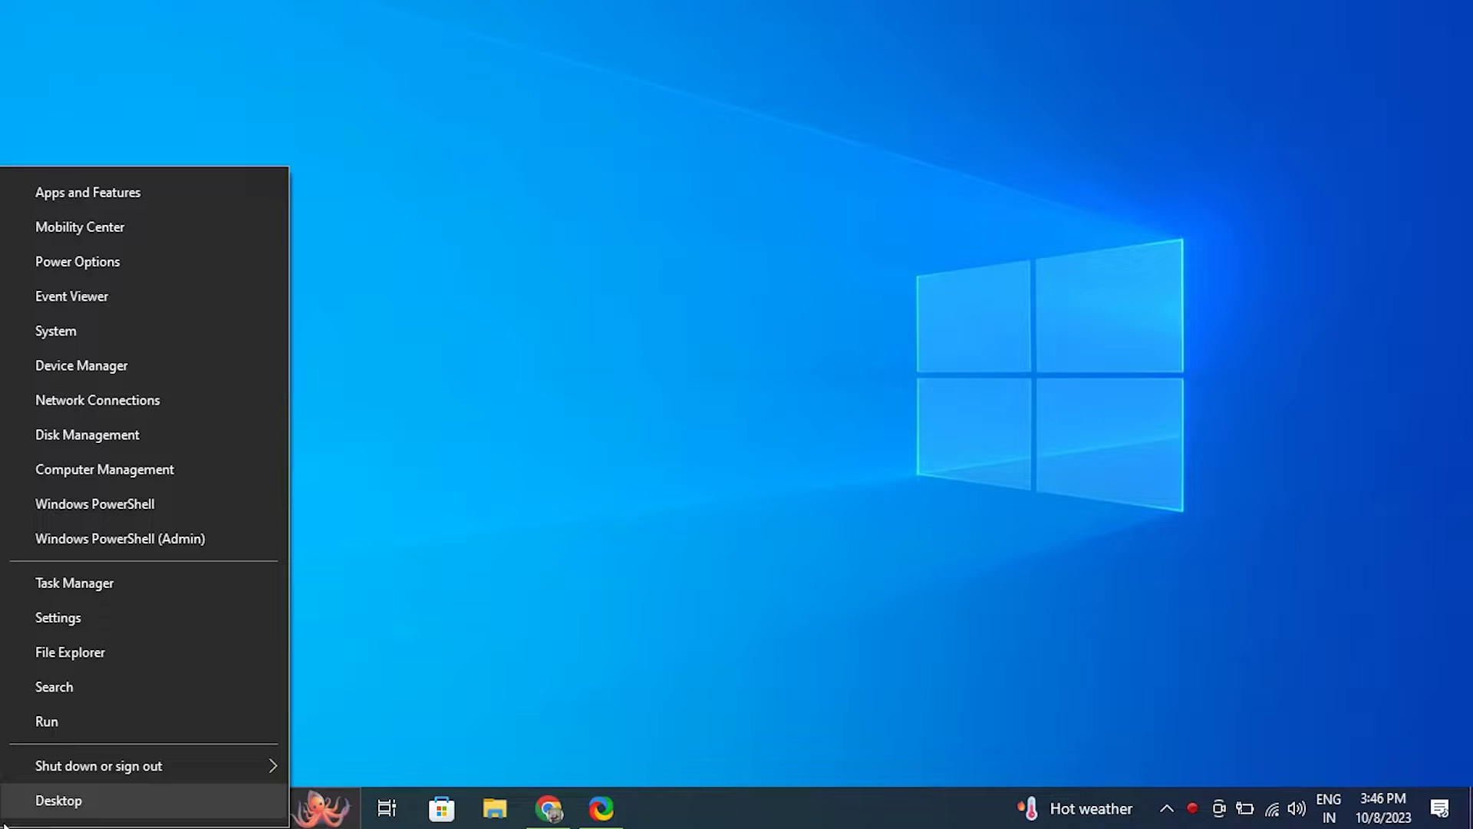
left_click(48, 321)
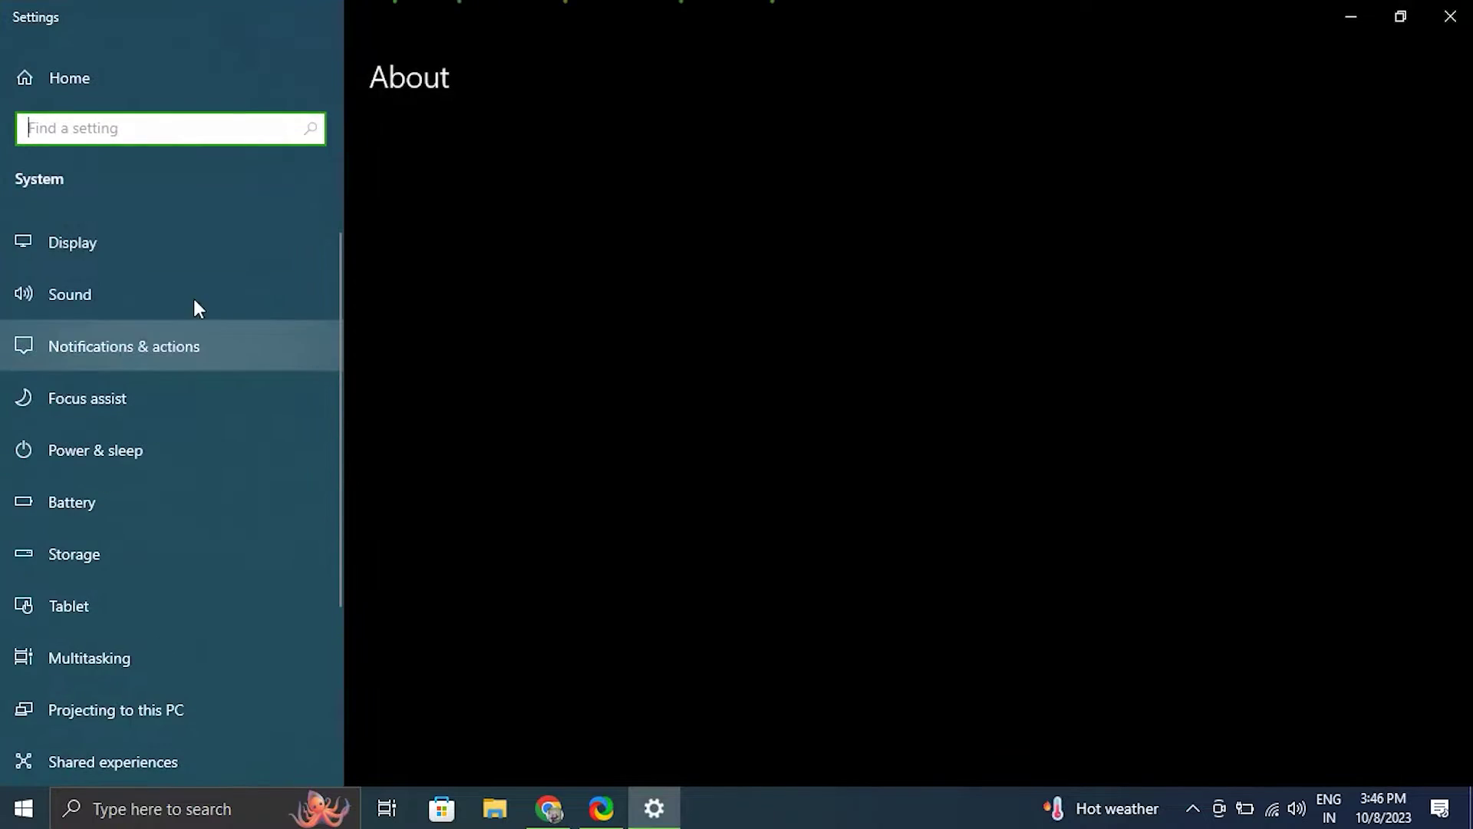
left_click(187, 251)
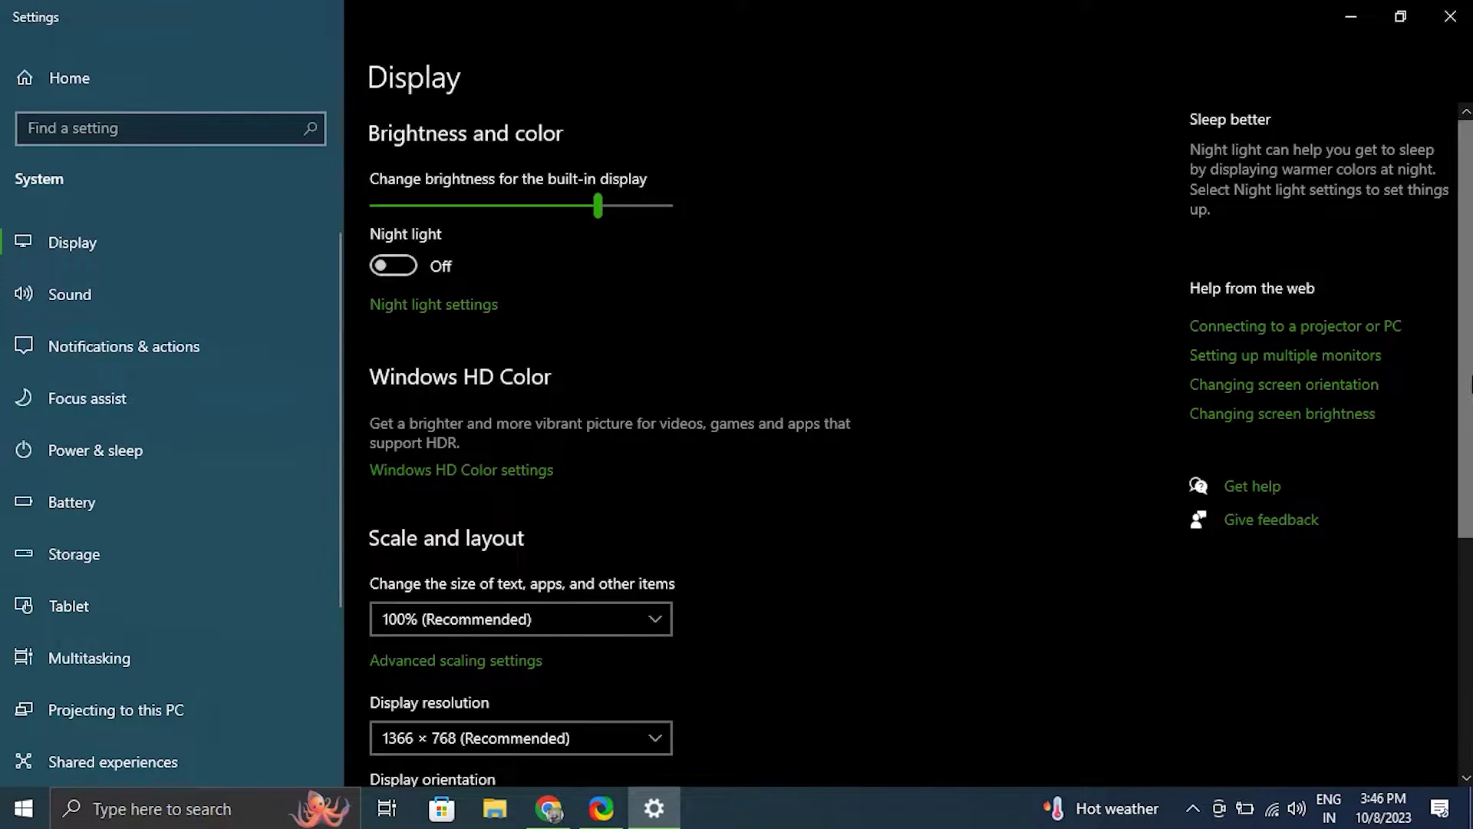
scroll(1465, 554, "down", 4)
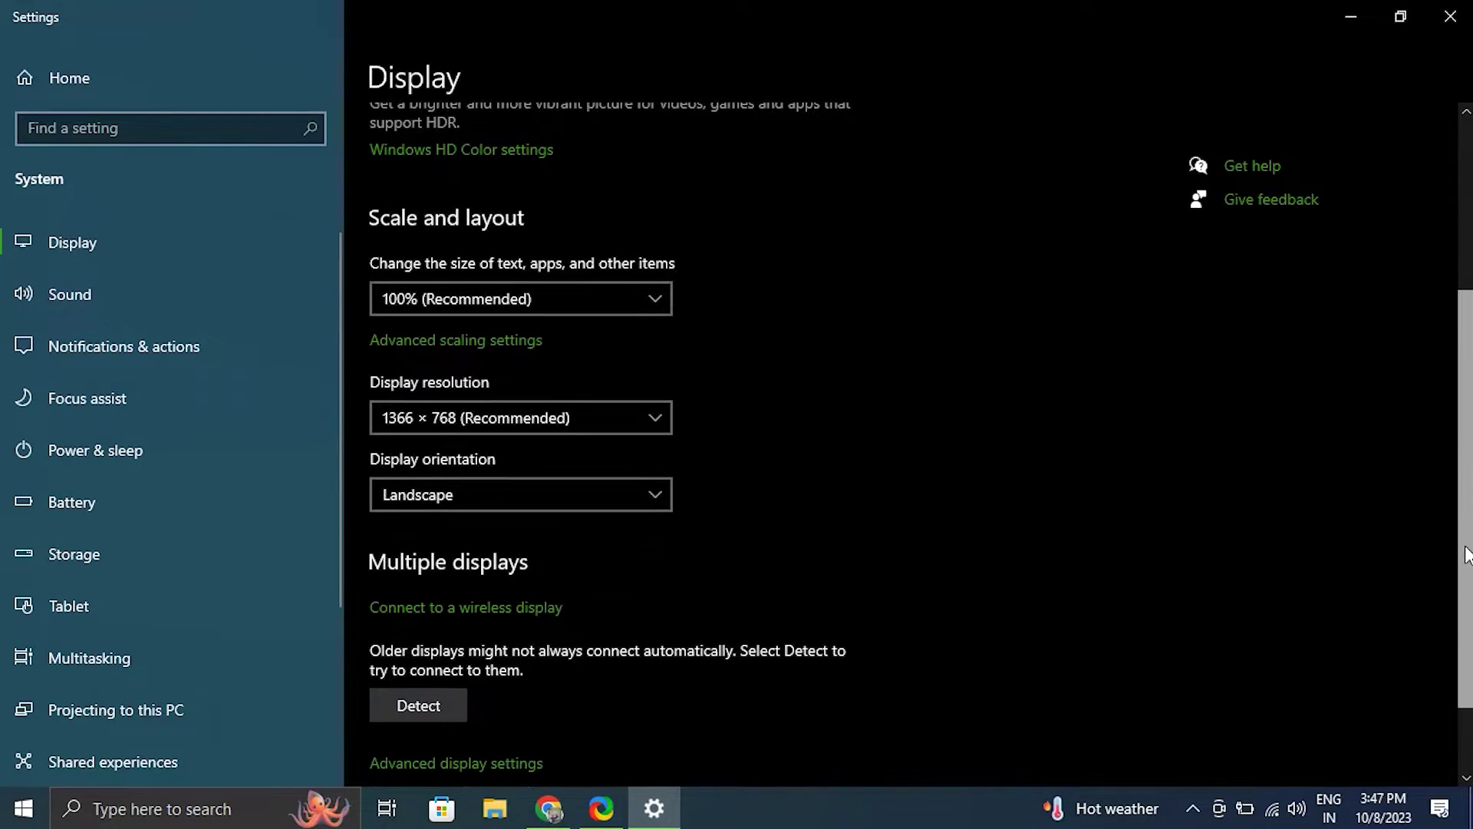
left_click(586, 416)
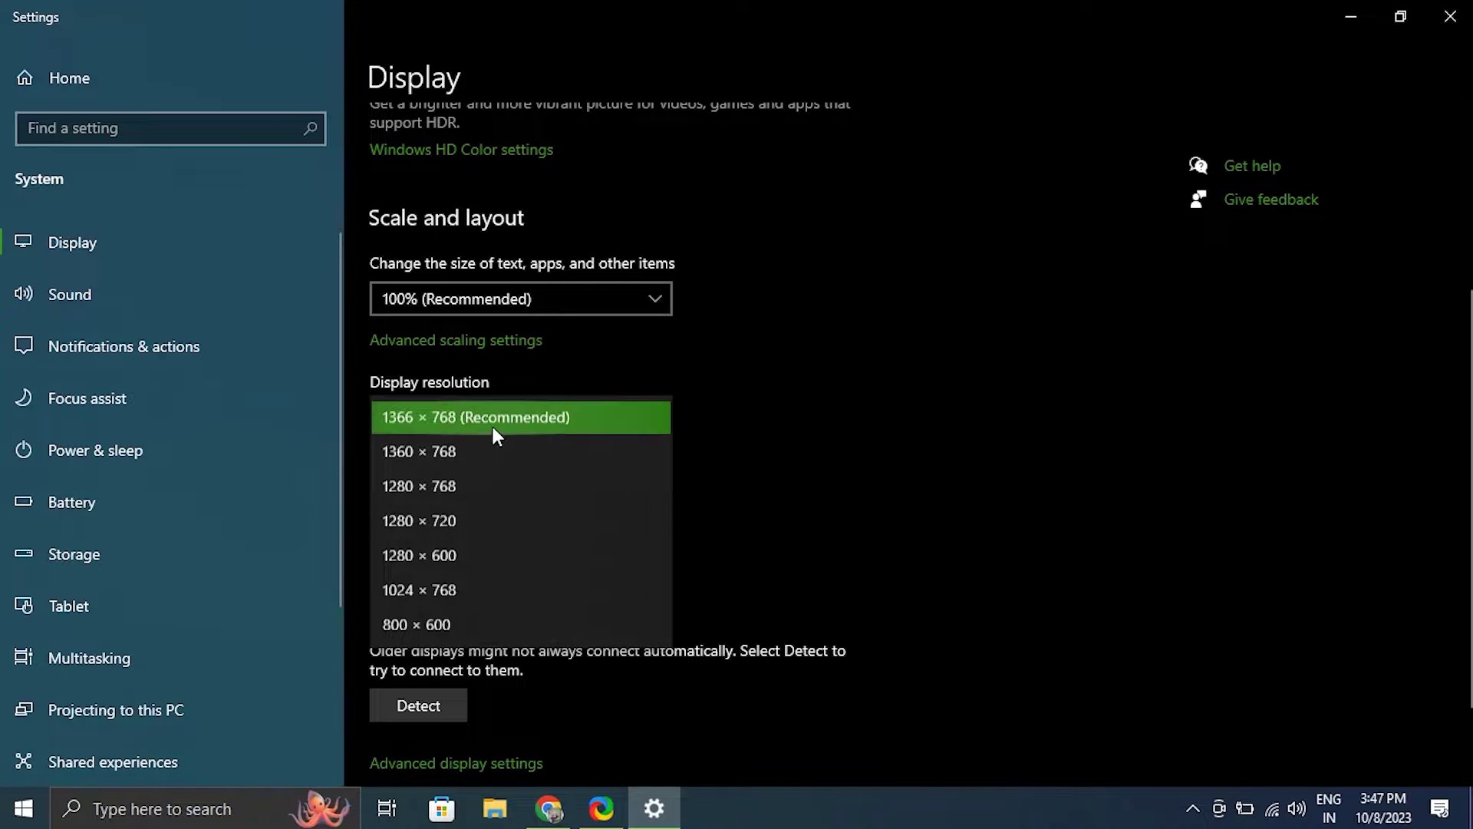
left_click(1450, 16)
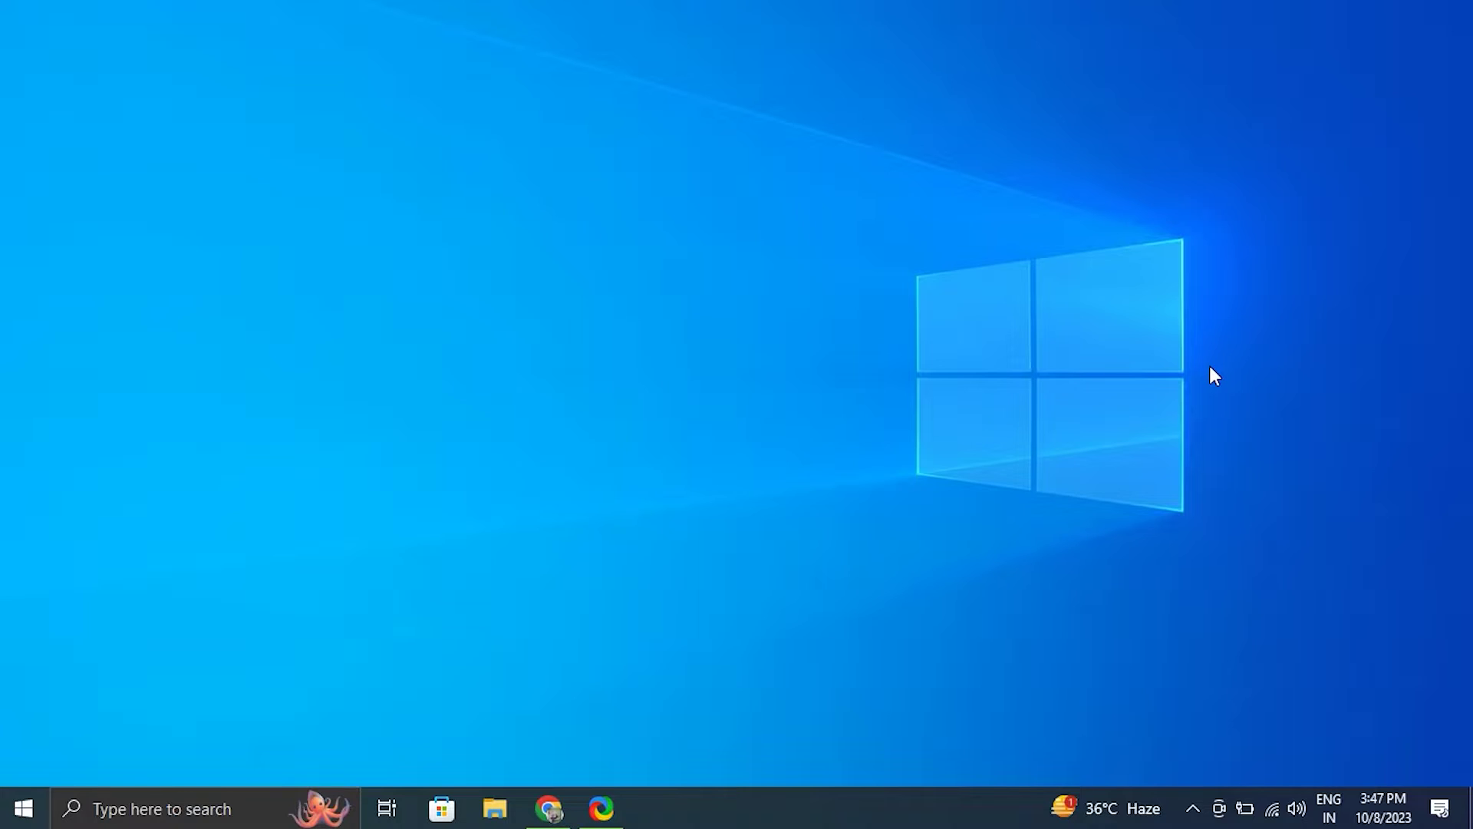
Step: Check for Windows updates under Update & Security, installing KB5001716, then close Settings
key("super+i")
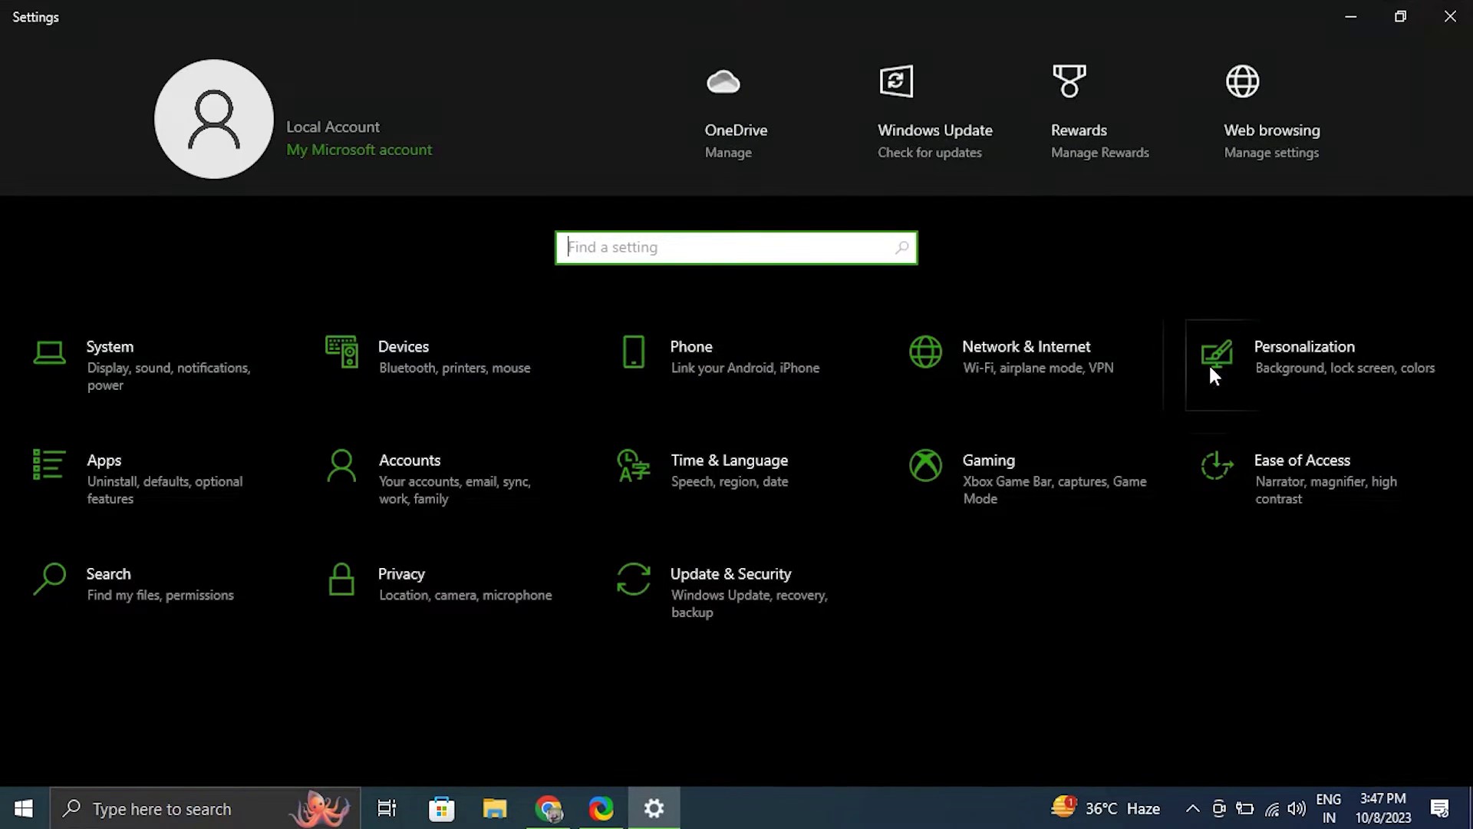
left_click(718, 577)
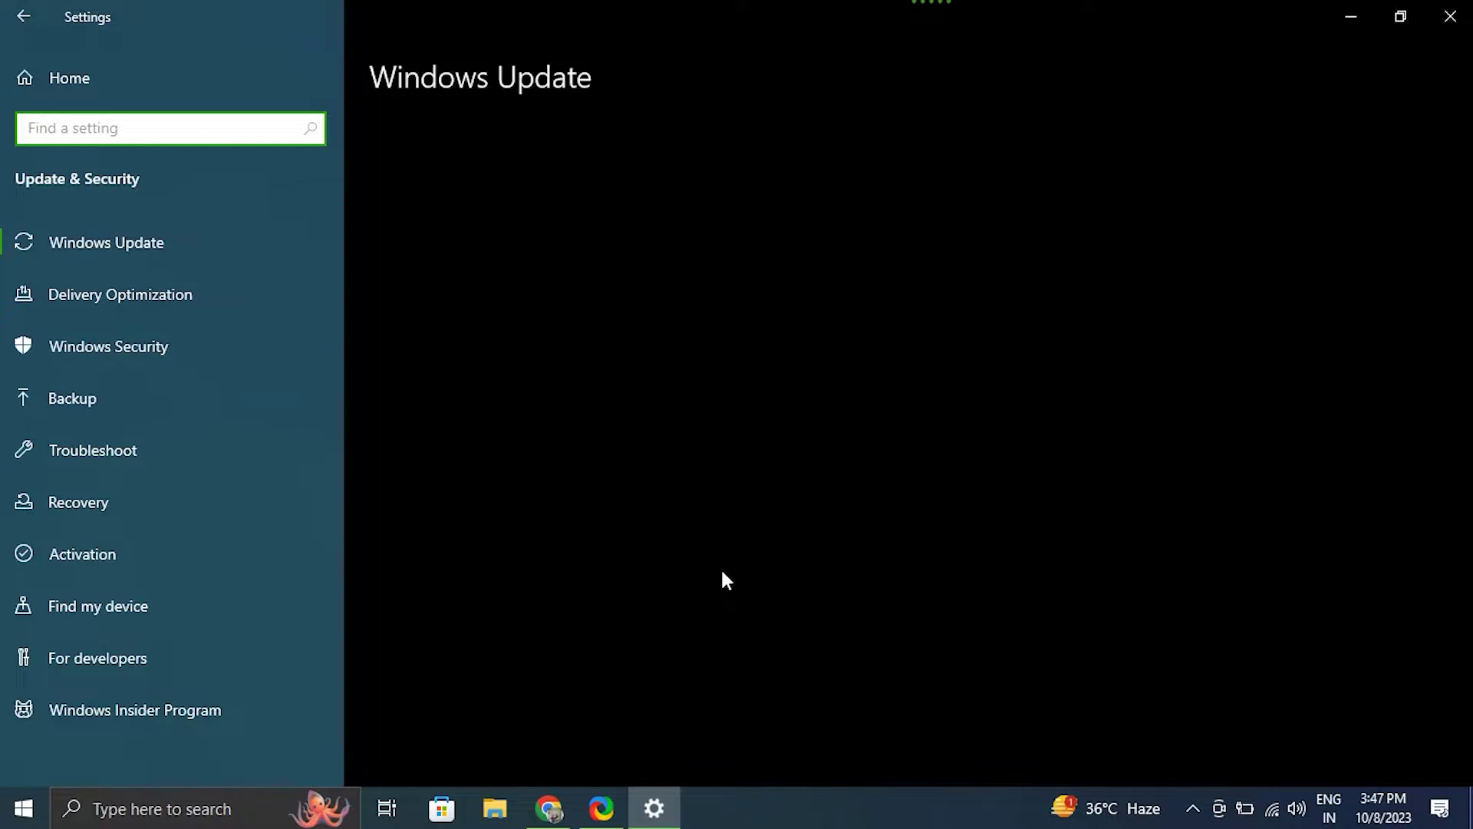
left_click(496, 218)
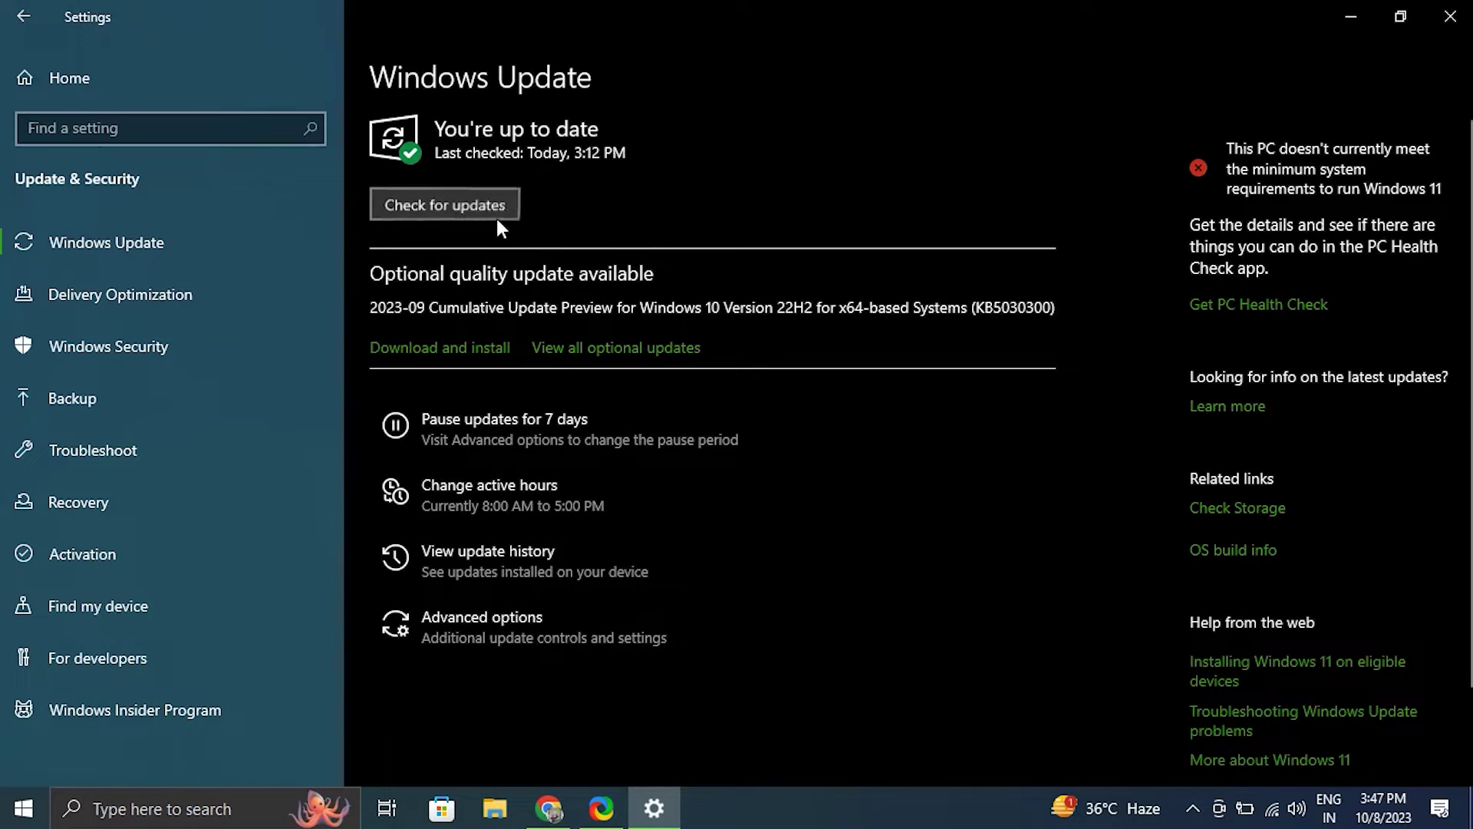
left_click(497, 221)
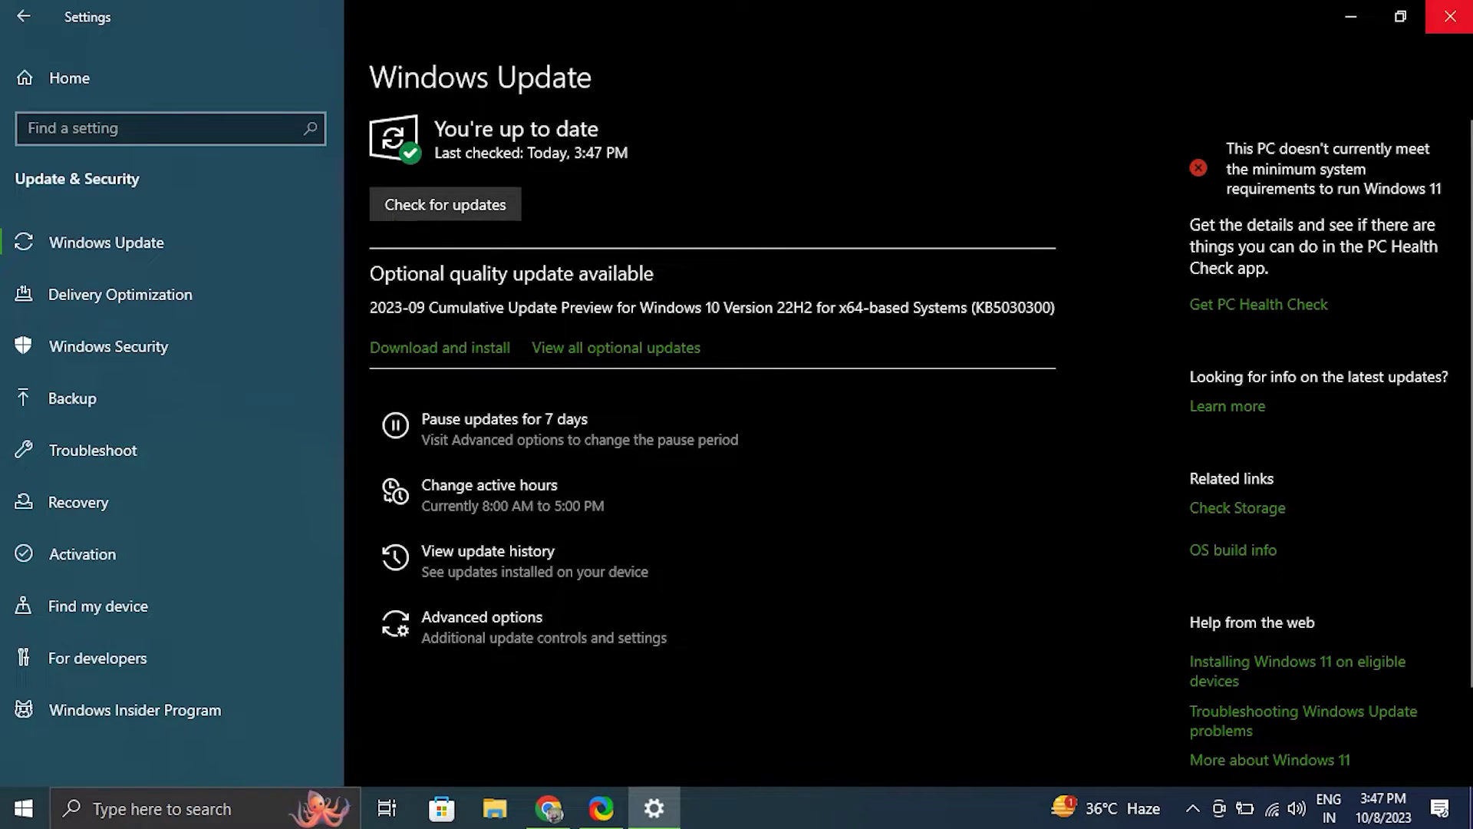
left_click(1450, 16)
left_click(1192, 807)
left_click(1188, 808)
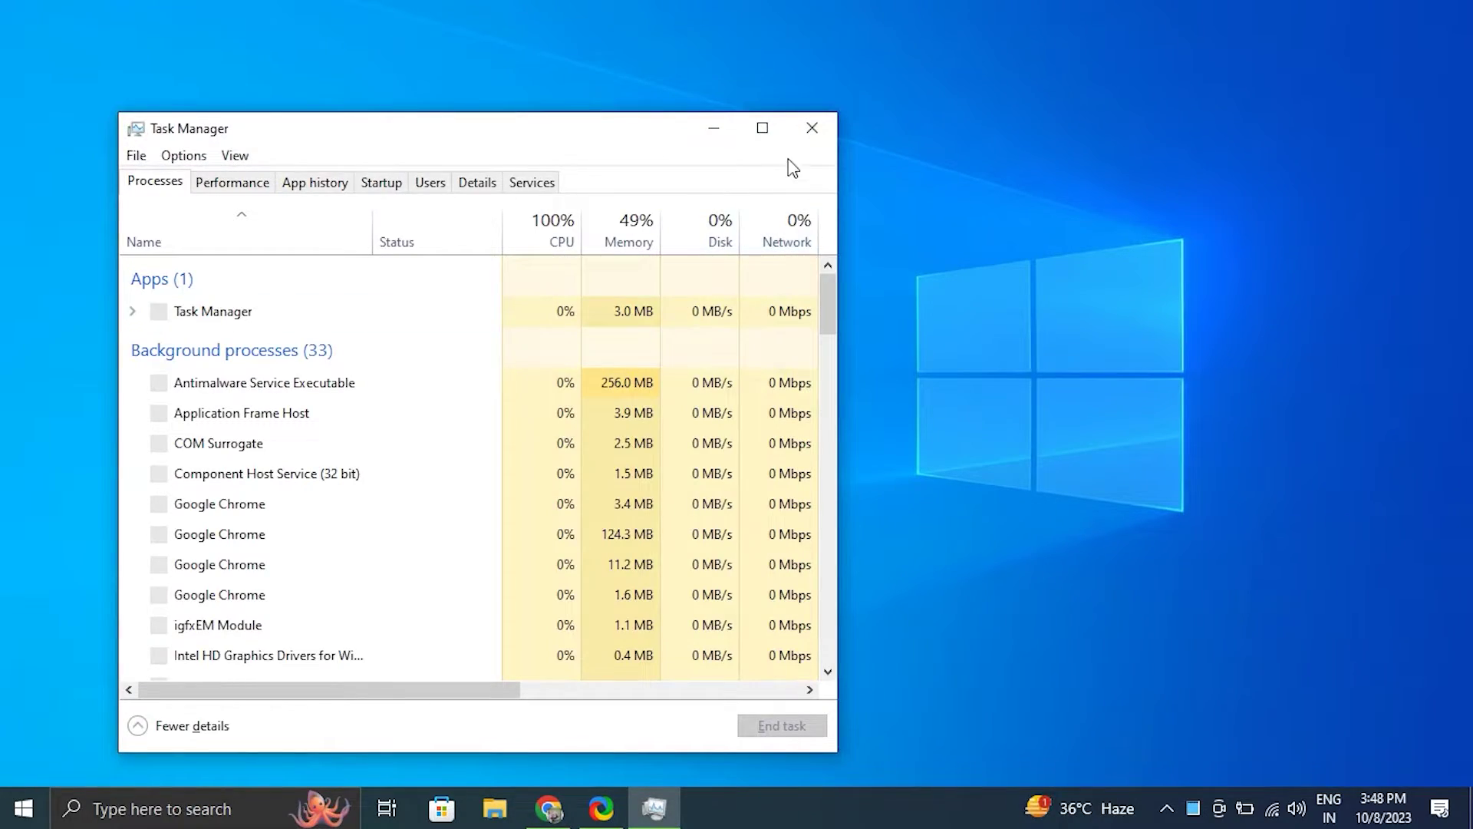
Step: Maximize Task Manager, restart the Windows Explorer process, then close Task Manager
left_click(762, 128)
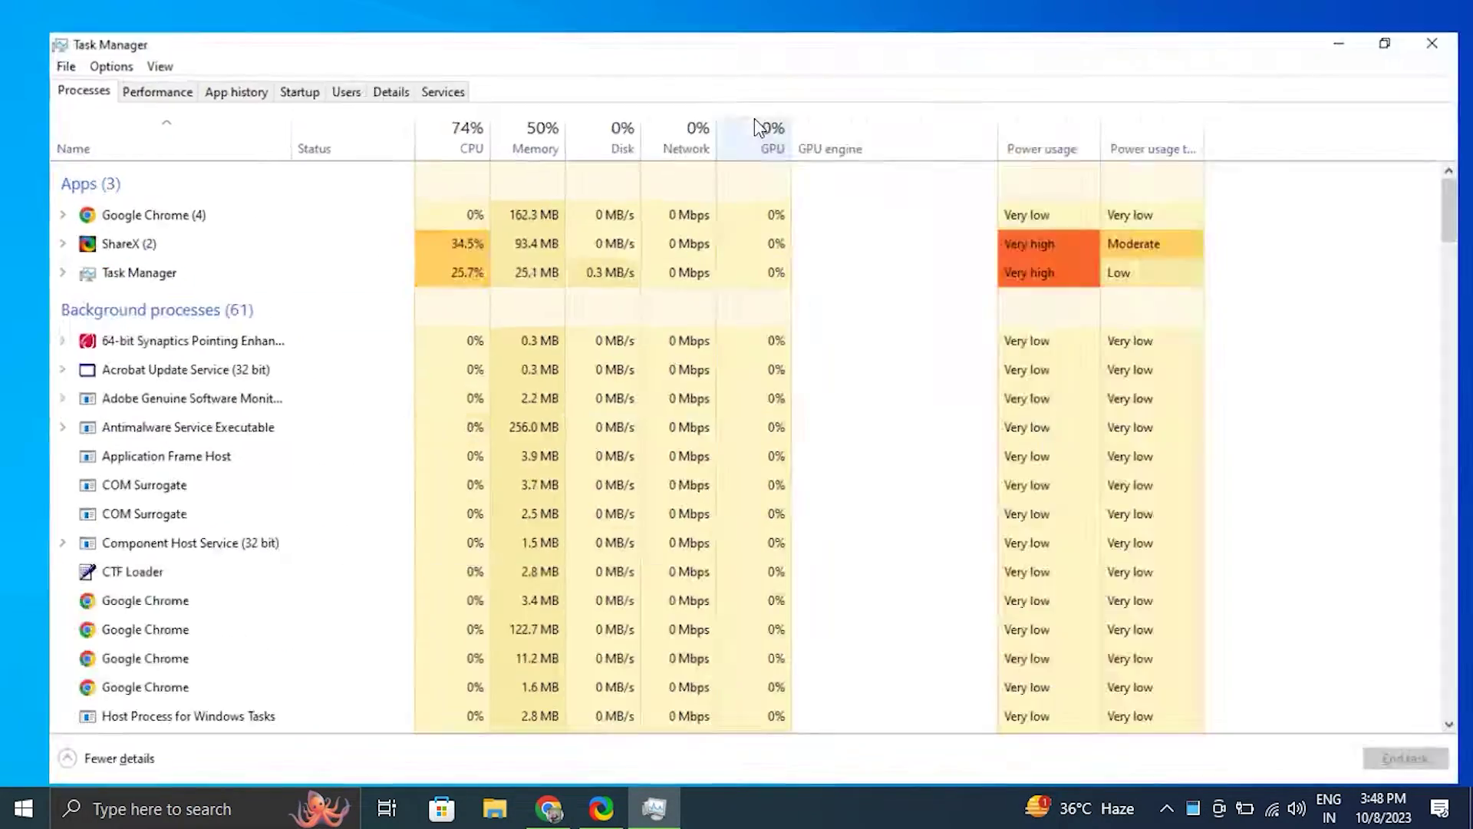
scroll(219, 589, "down", 20)
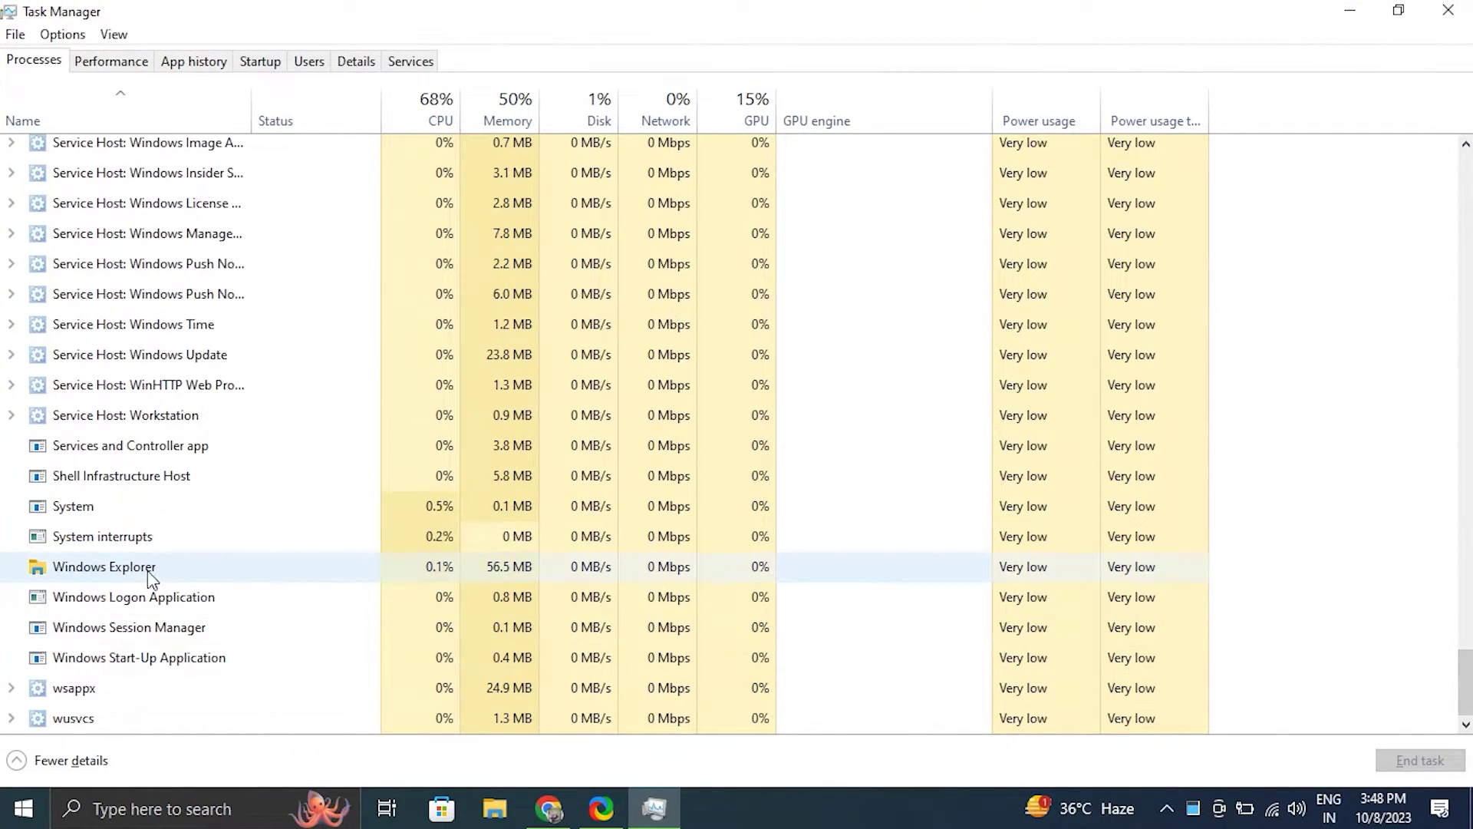
right_click(147, 570)
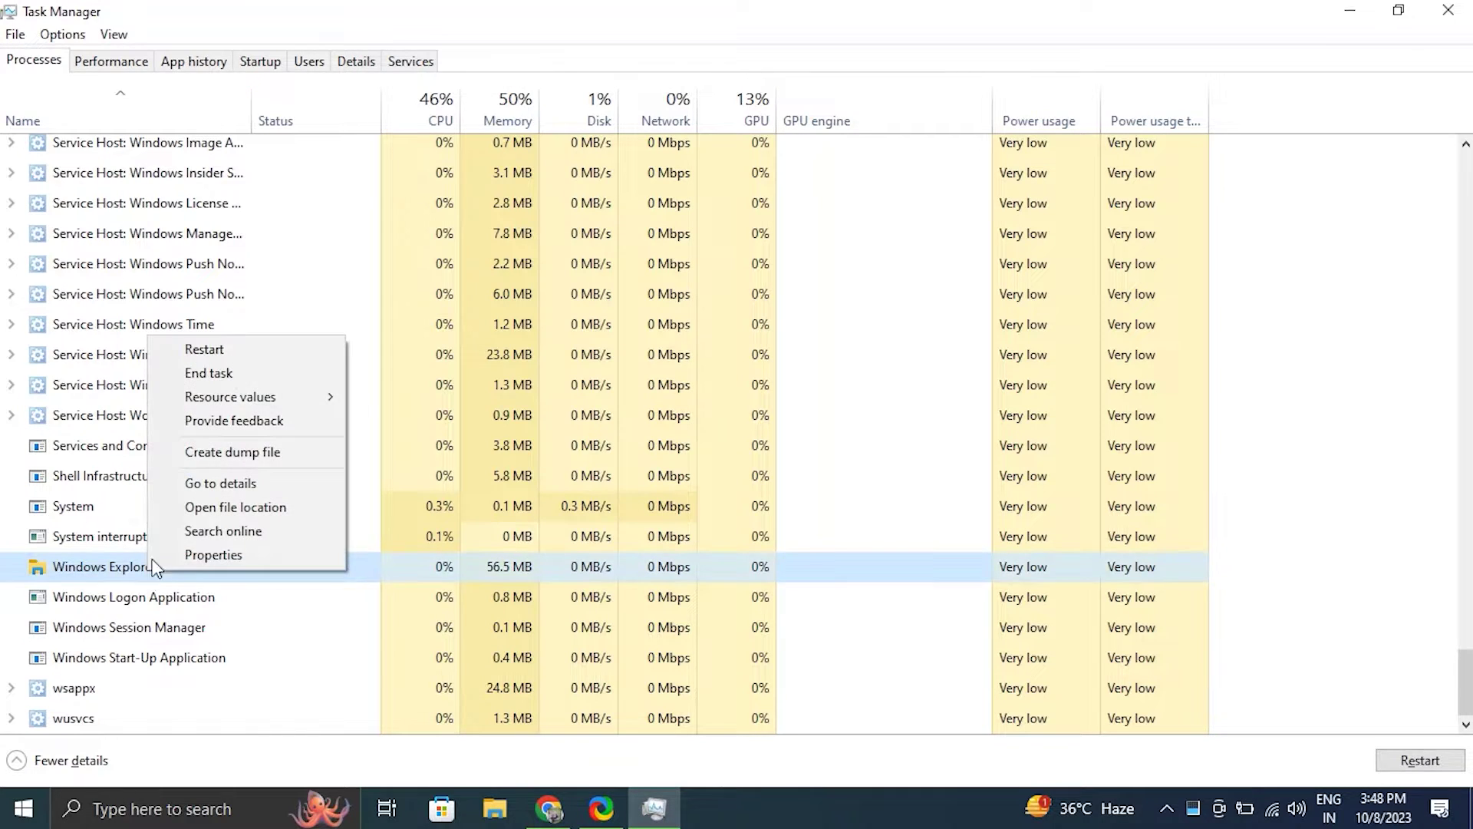
left_click(228, 352)
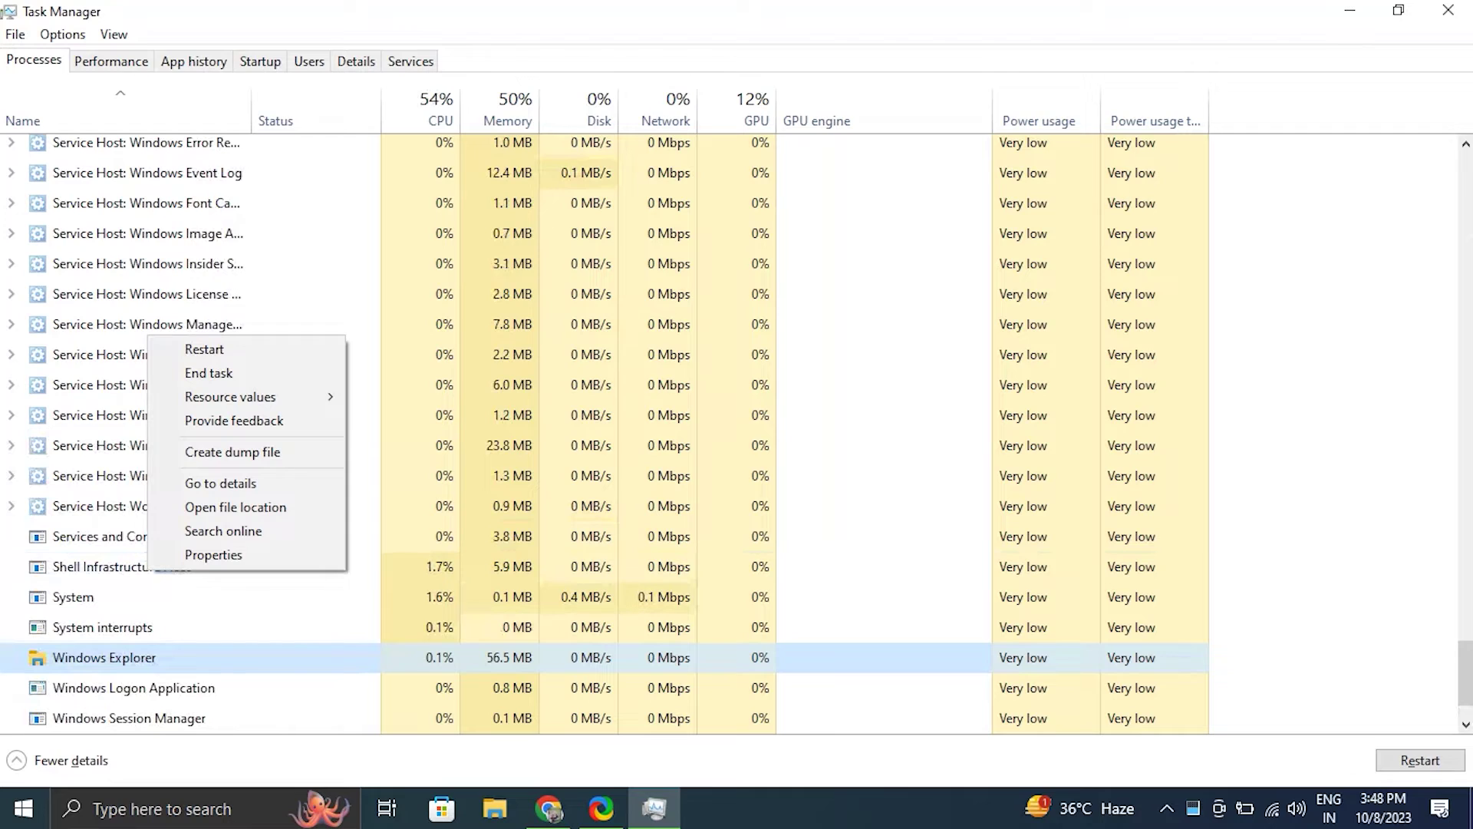
left_click(1463, 7)
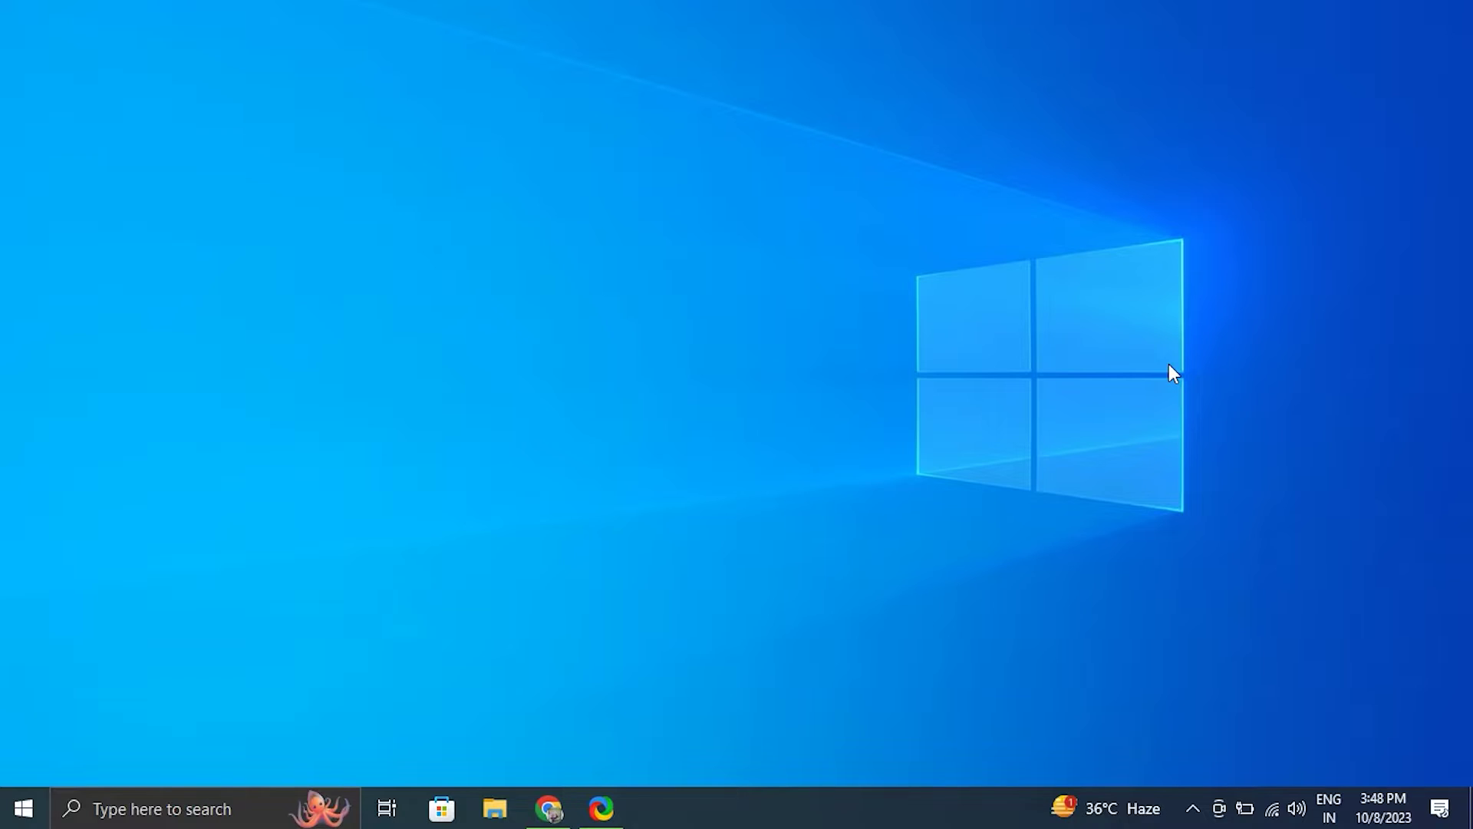
Step: Launch devmgmt.msc from Run, maximize Device Manager and expand Display adapters
key("super+r")
type("DEV")
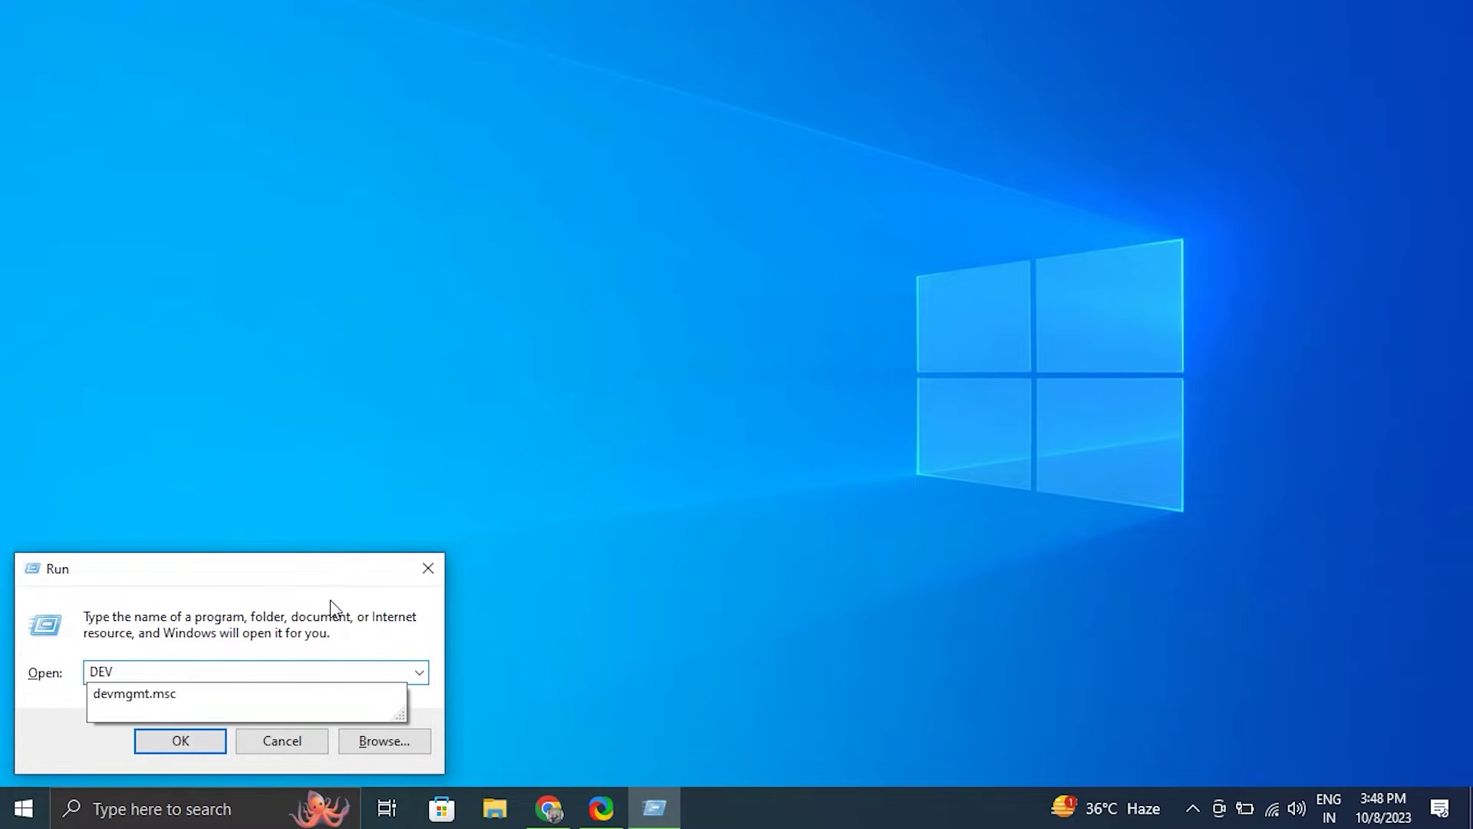
left_click(187, 694)
left_click(175, 742)
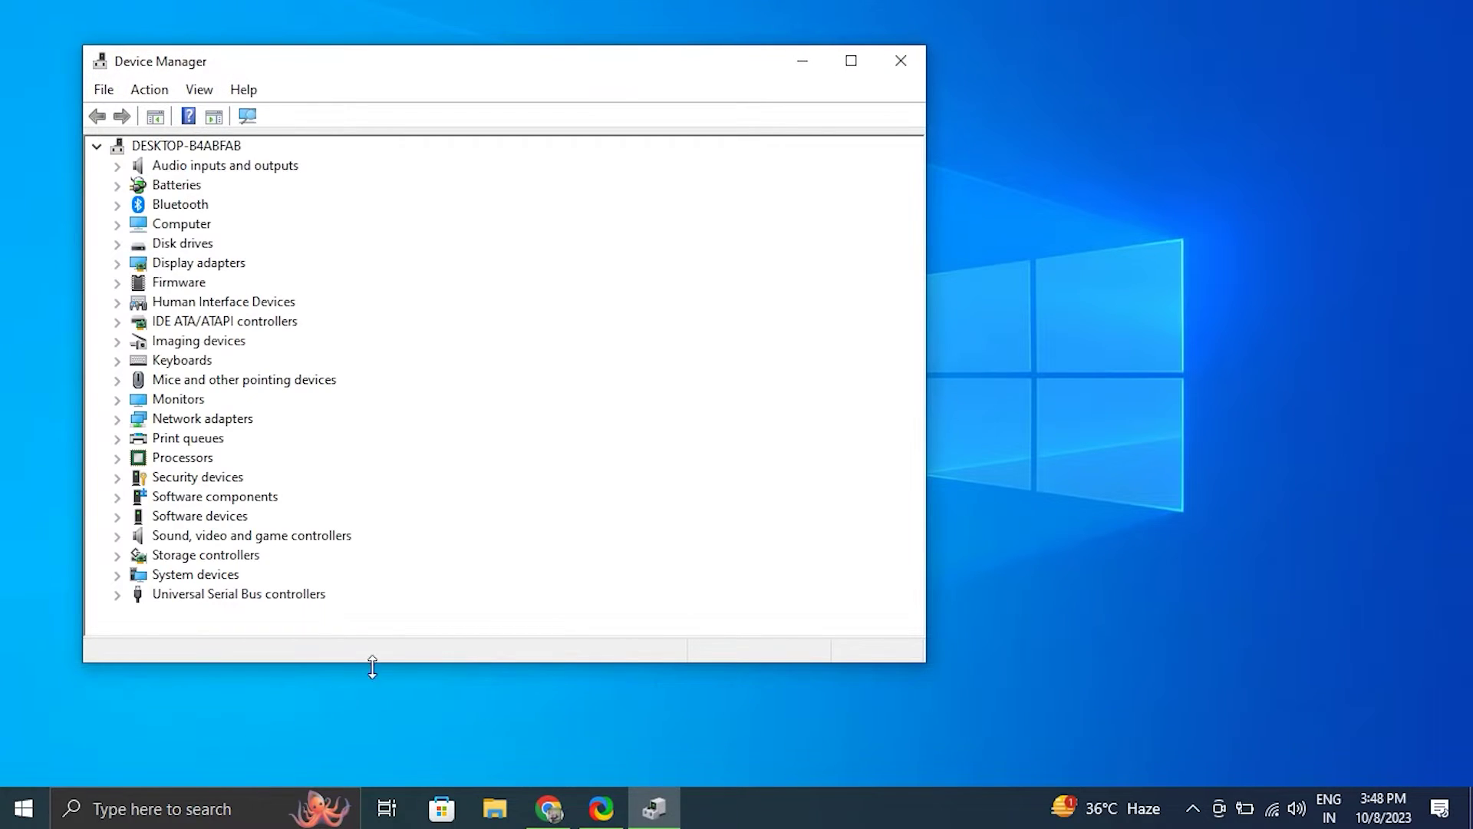
left_click(850, 60)
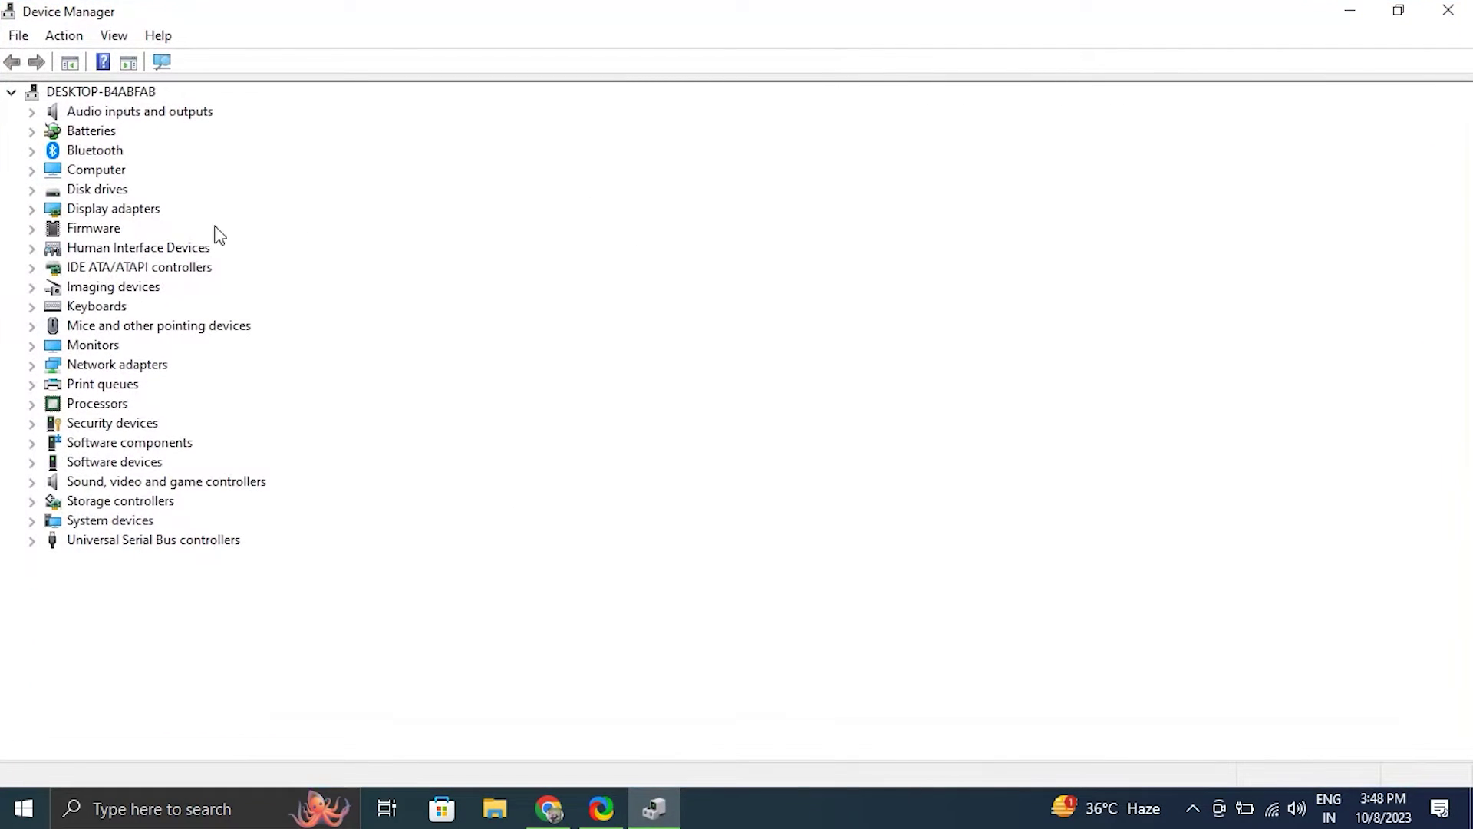
left_click(31, 212)
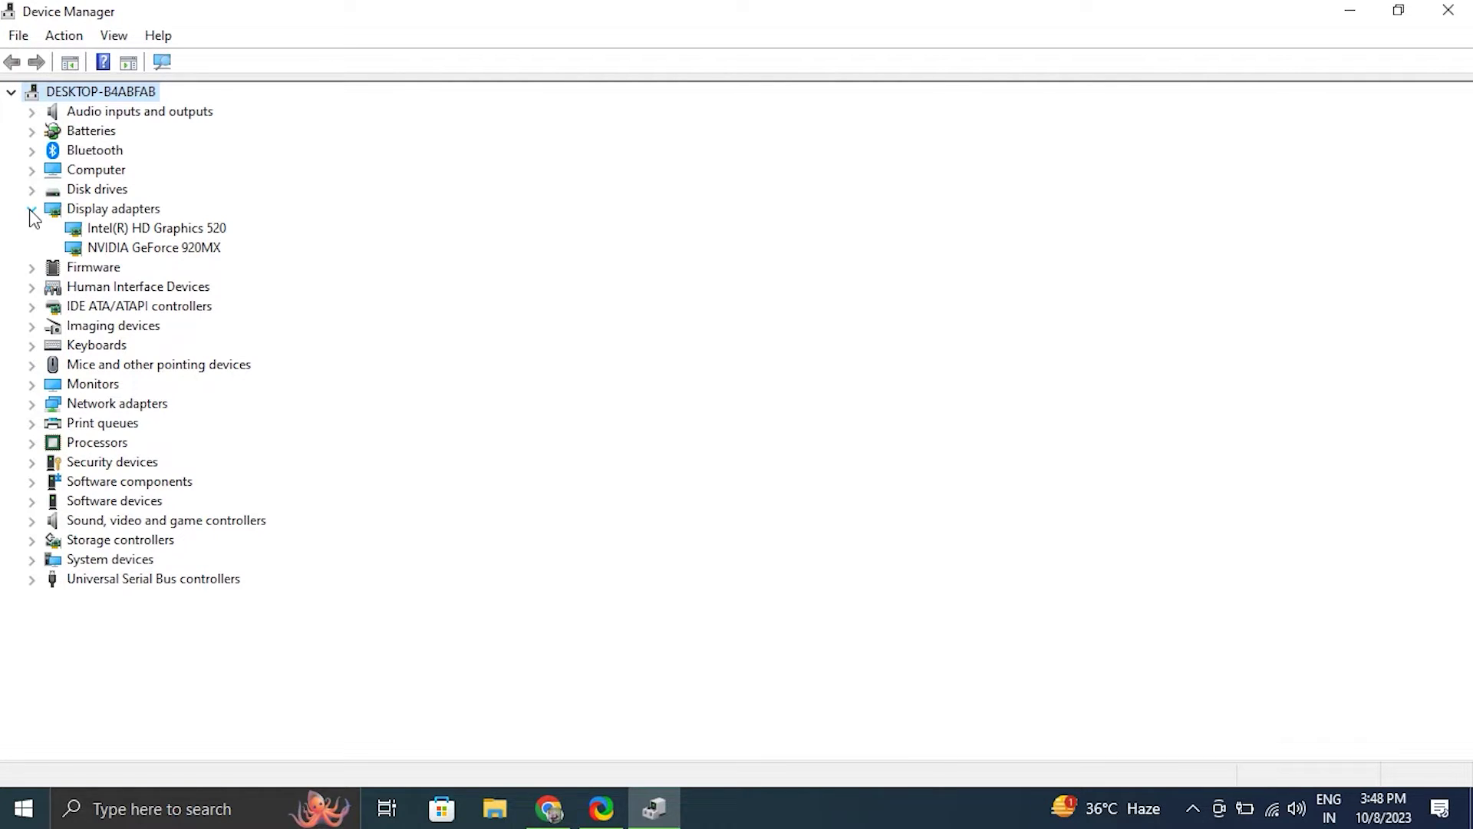
Step: Uninstall the NVIDIA GeForce 920MX device and scan for hardware changes
right_click(139, 247)
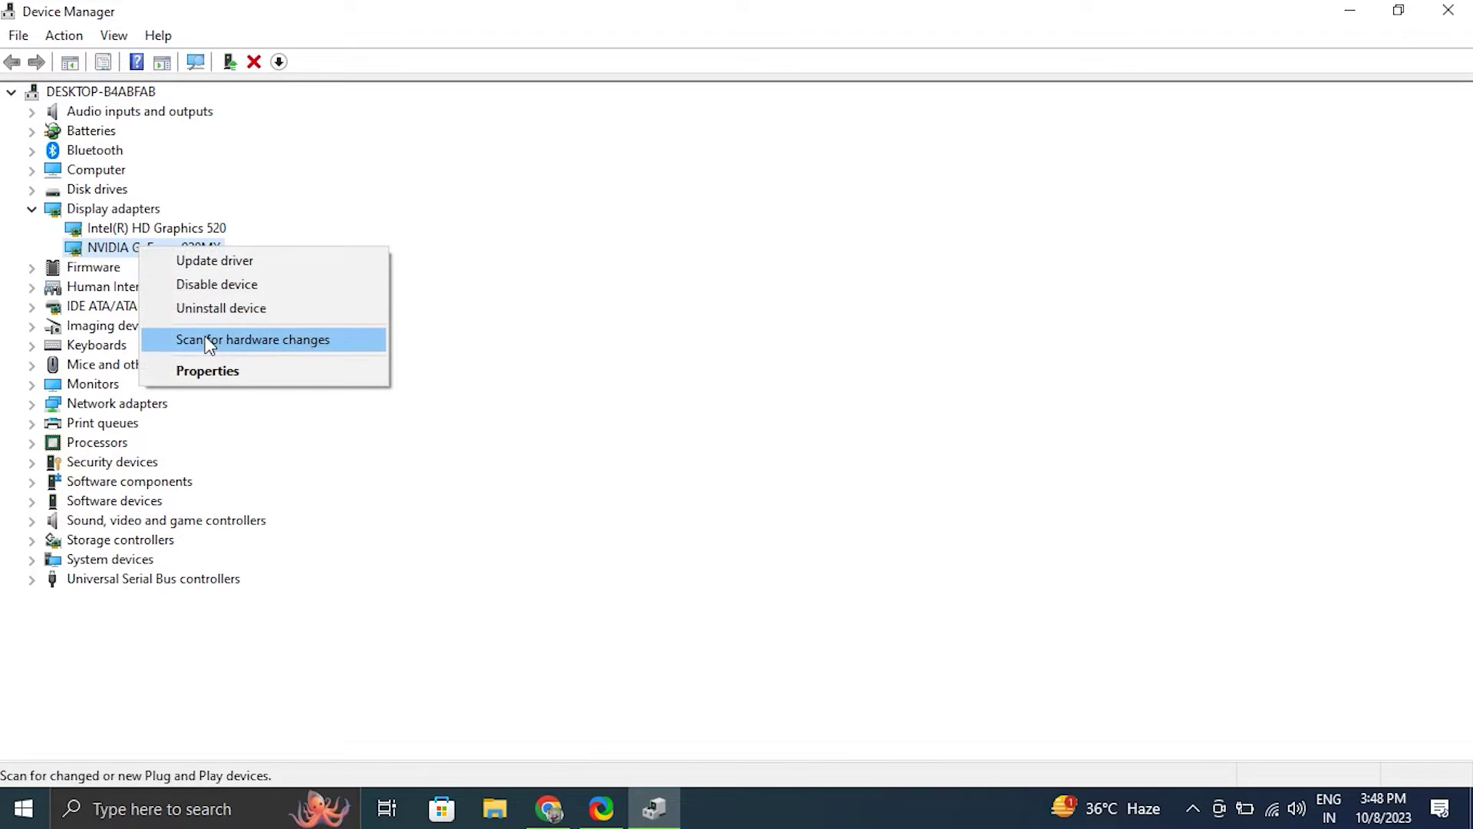
left_click(209, 306)
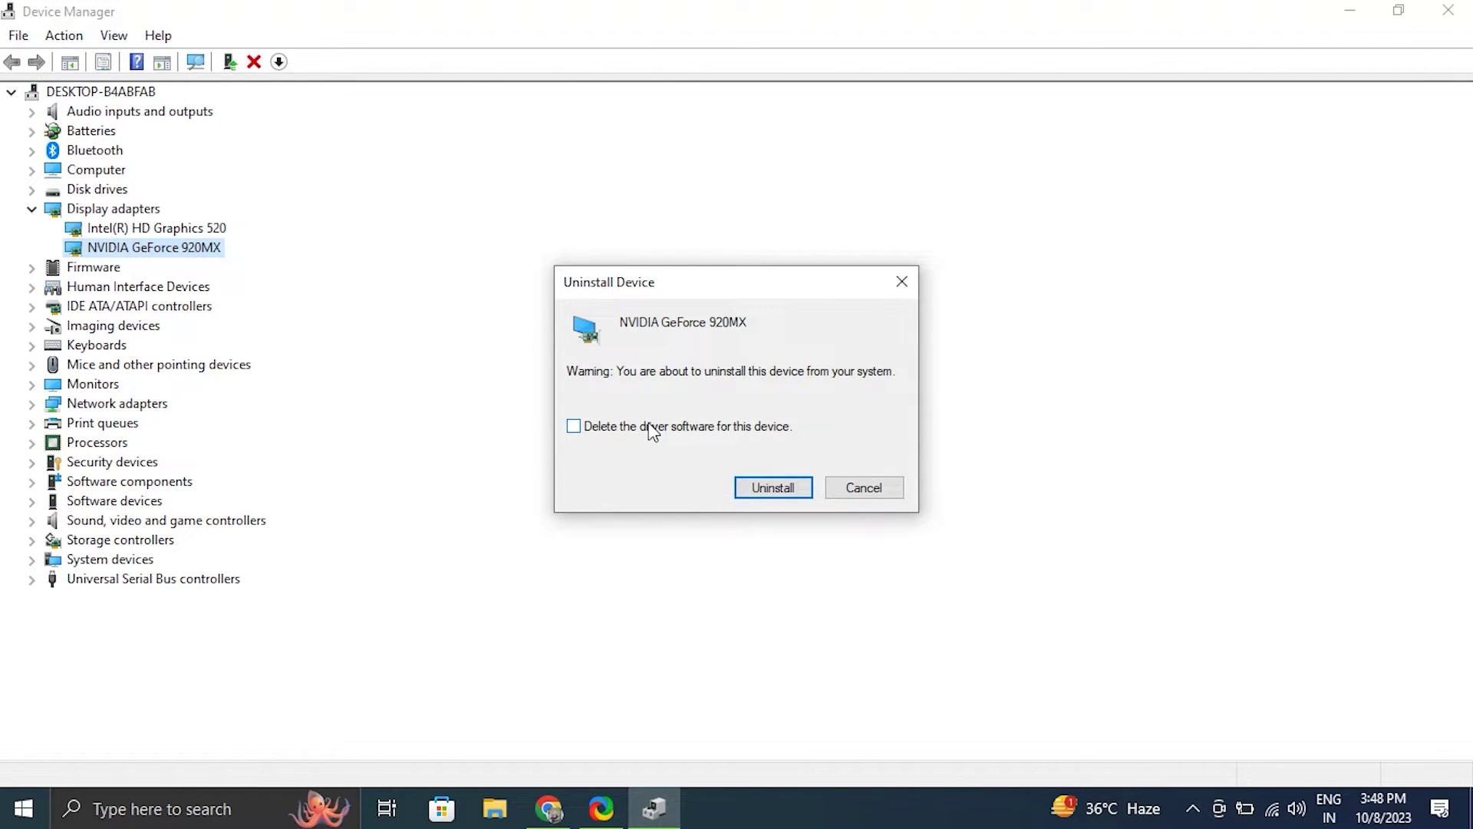
left_click(770, 487)
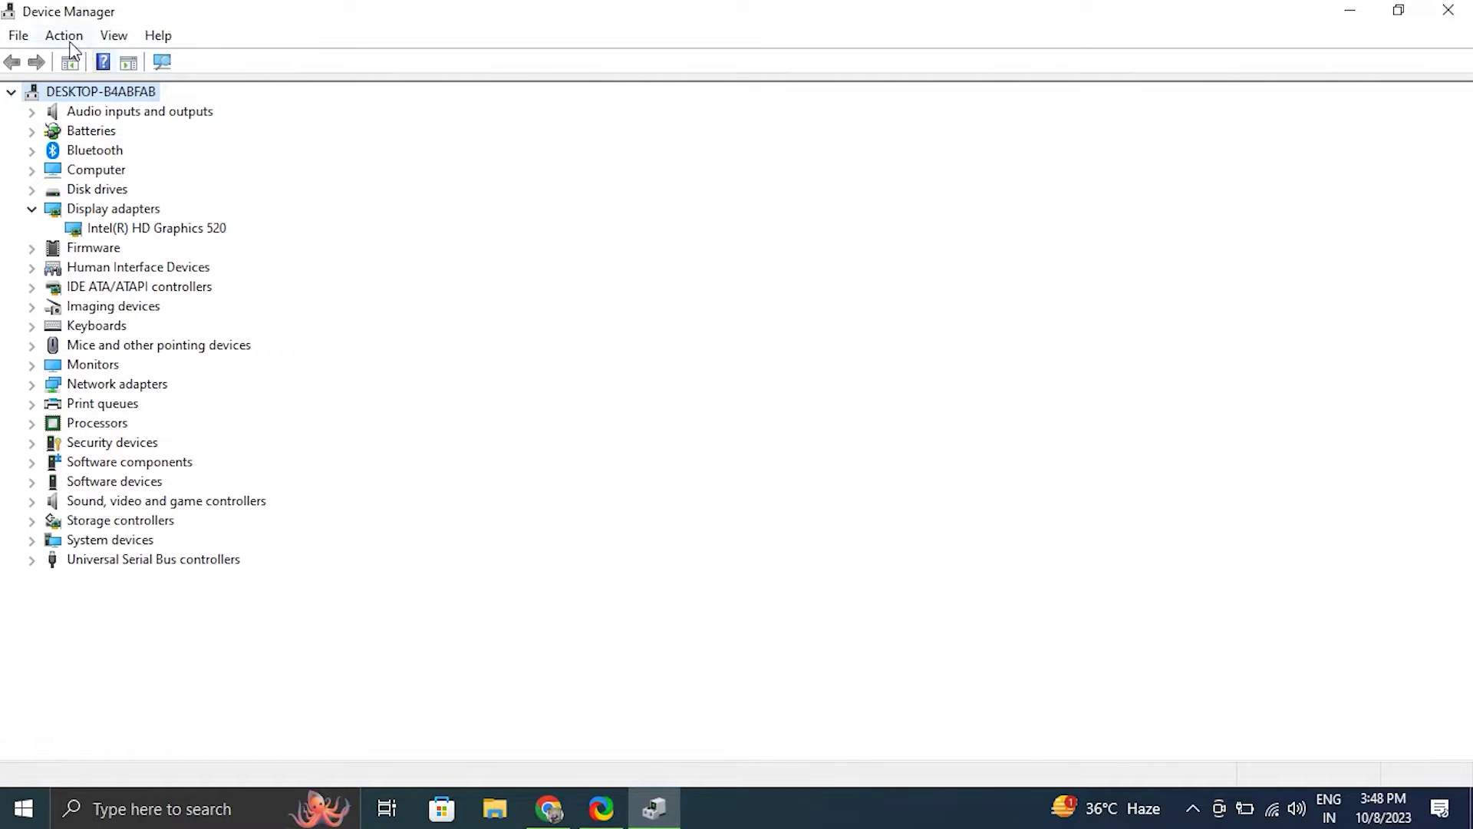
left_click(65, 36)
left_click(117, 63)
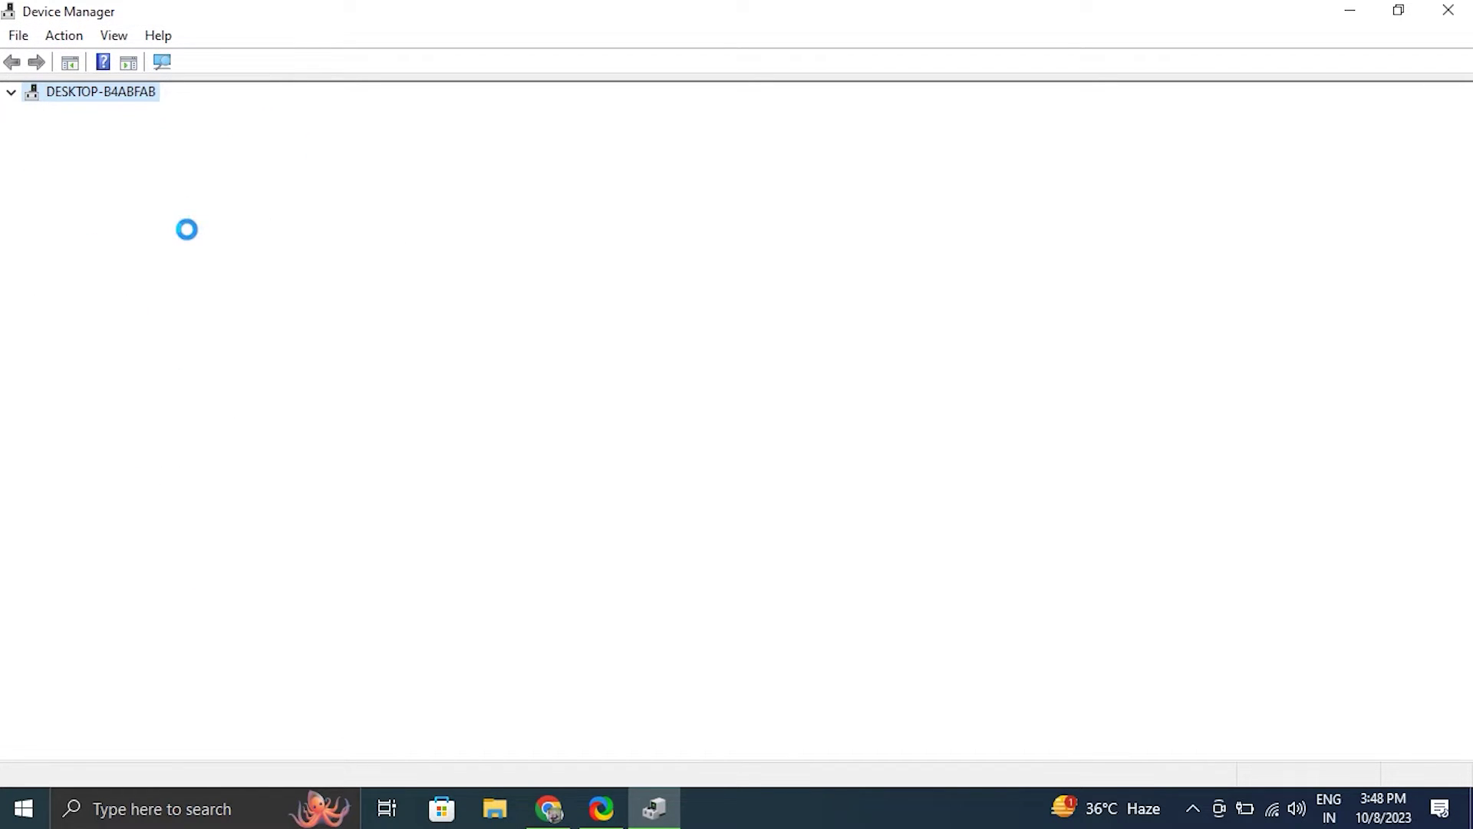
left_click(194, 232)
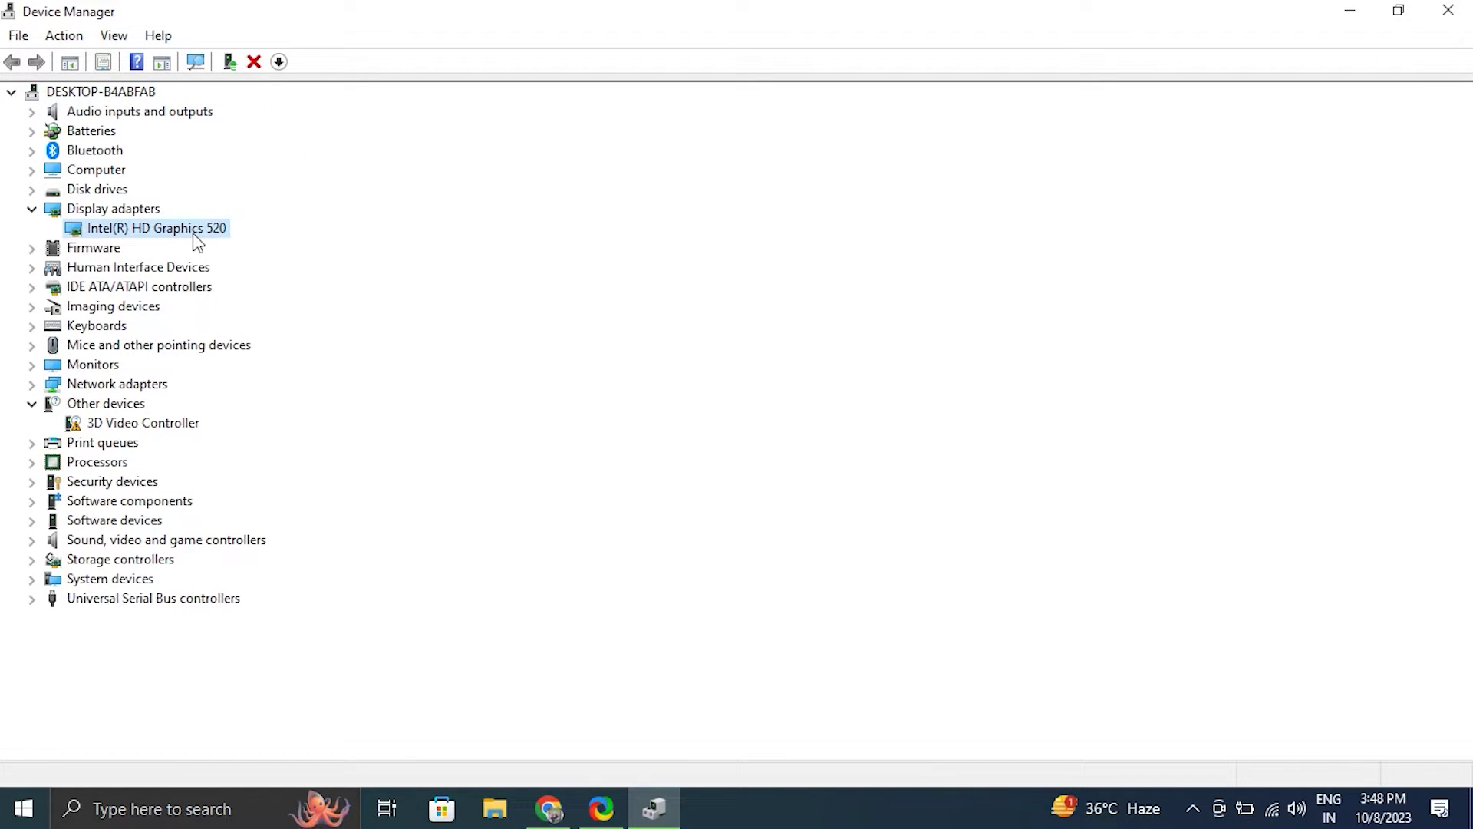
Step: Restart the computer from the Start menu power options
left_click(9, 802)
left_click(24, 761)
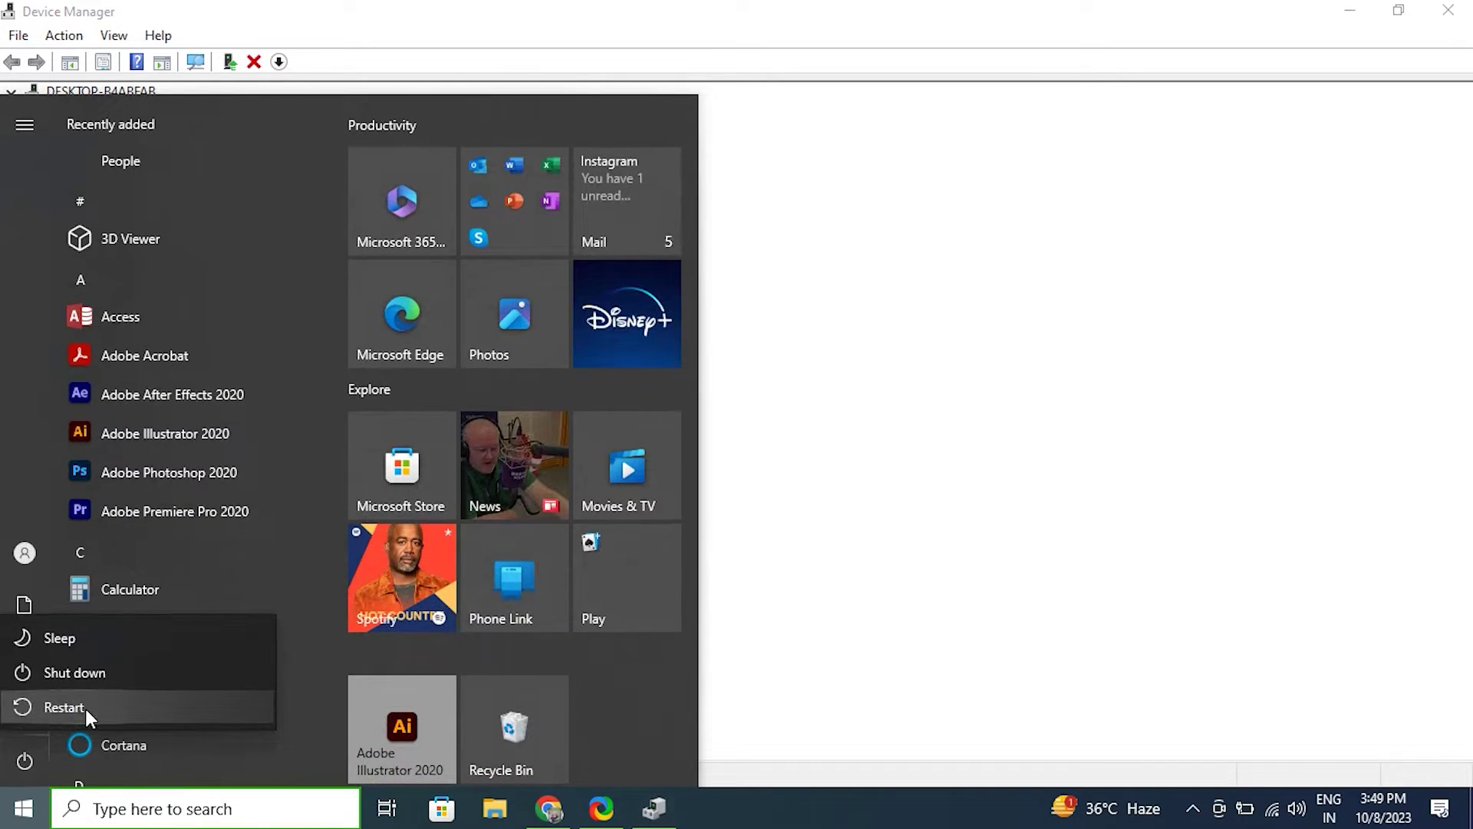
left_click(85, 708)
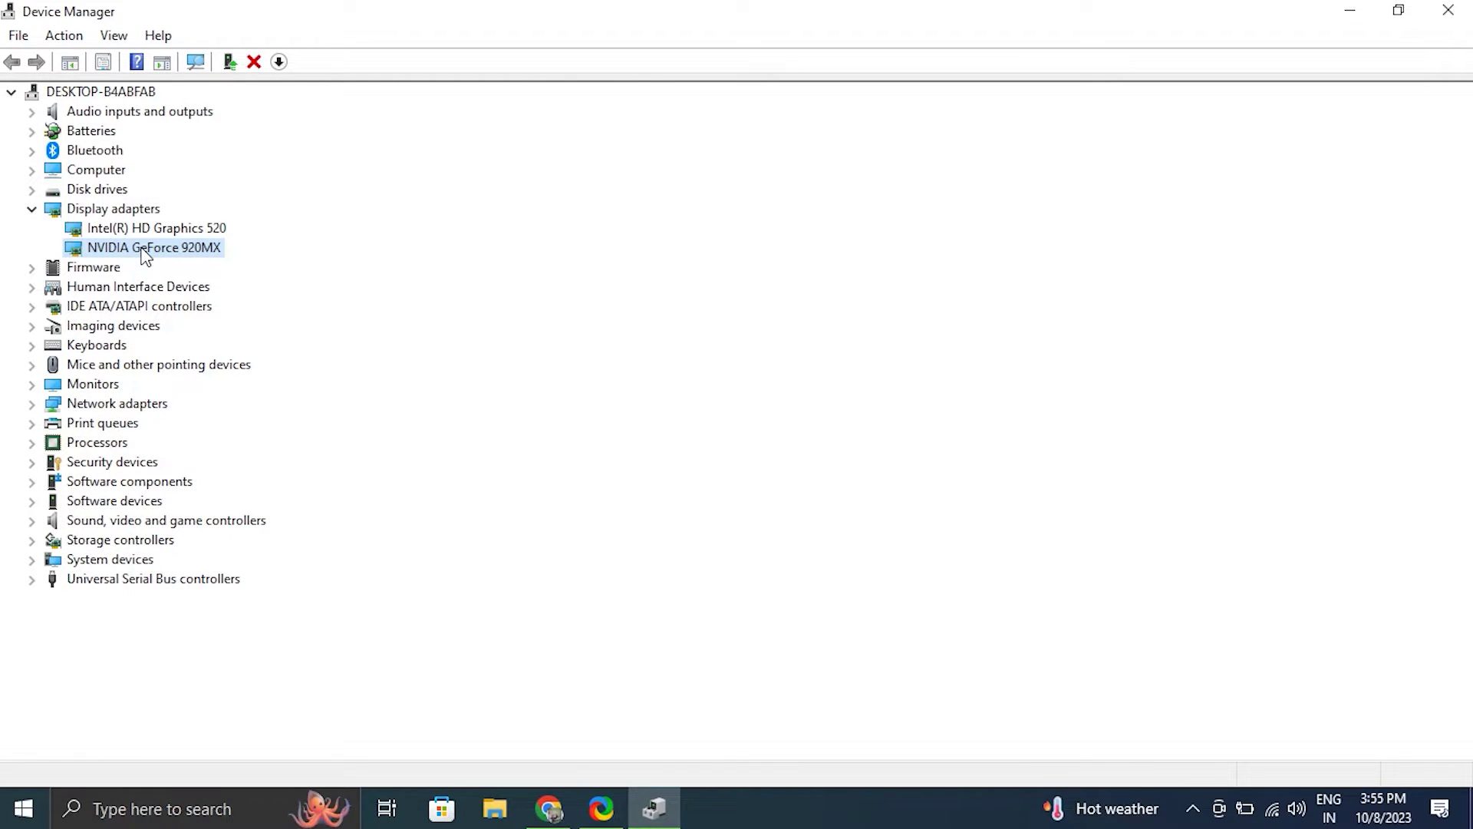
right_click(146, 255)
left_click(183, 251)
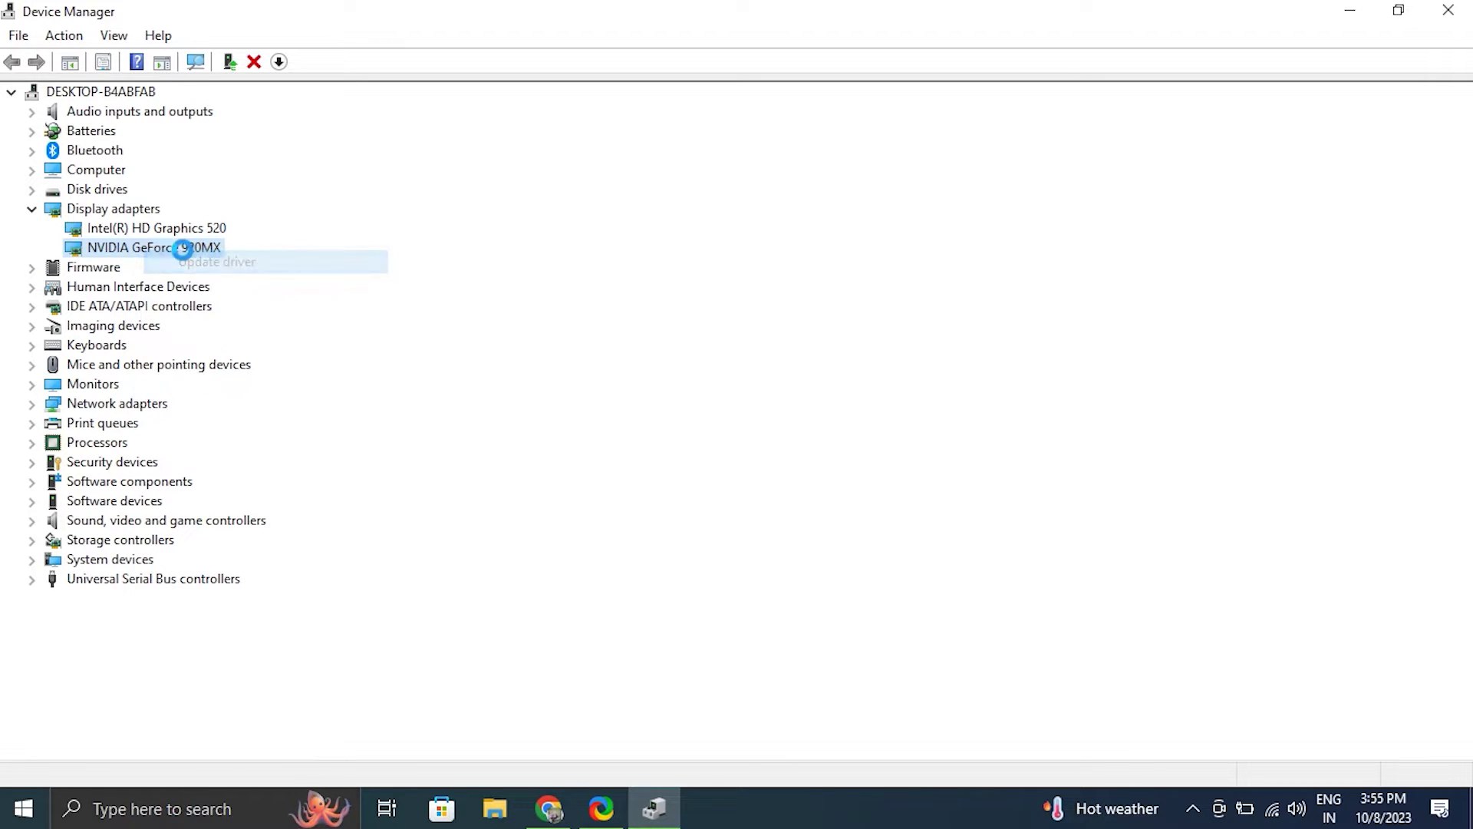
left_click(725, 403)
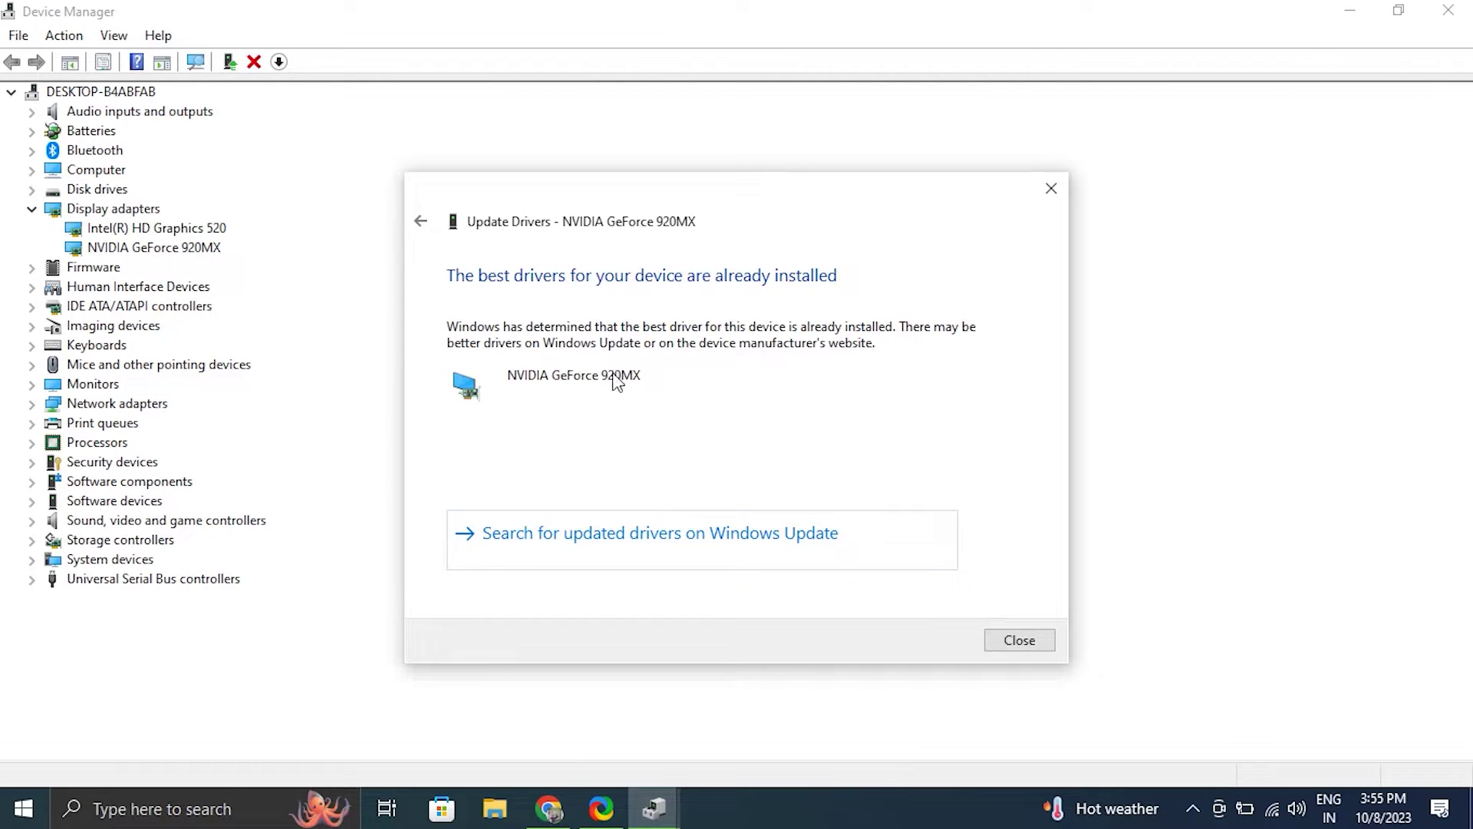
left_click(1019, 641)
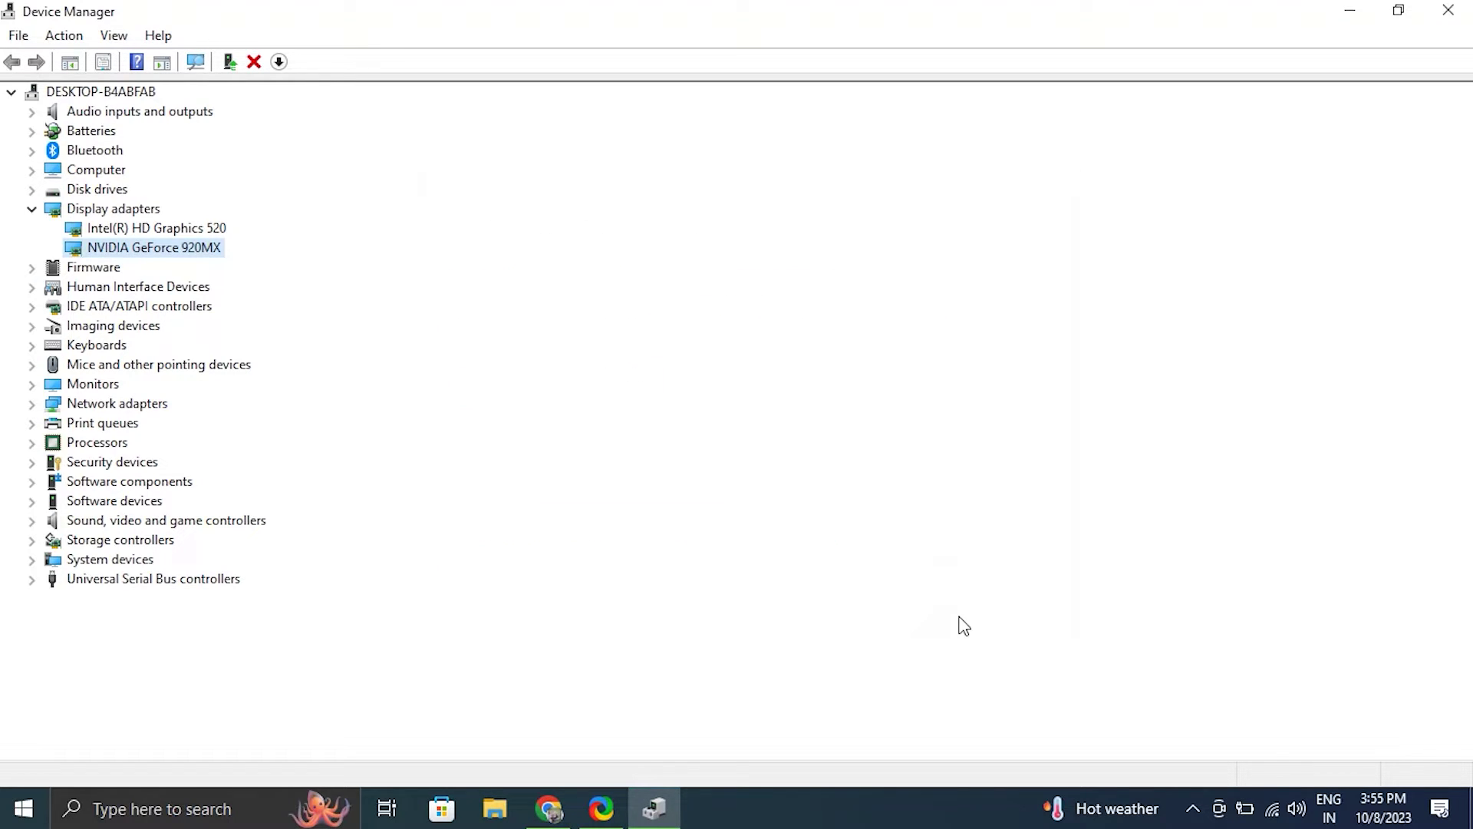
Step: List compatible drivers for the NVIDIA GeForce 920MX, cancel the update, and close Device Manager
right_click(114, 246)
left_click(188, 252)
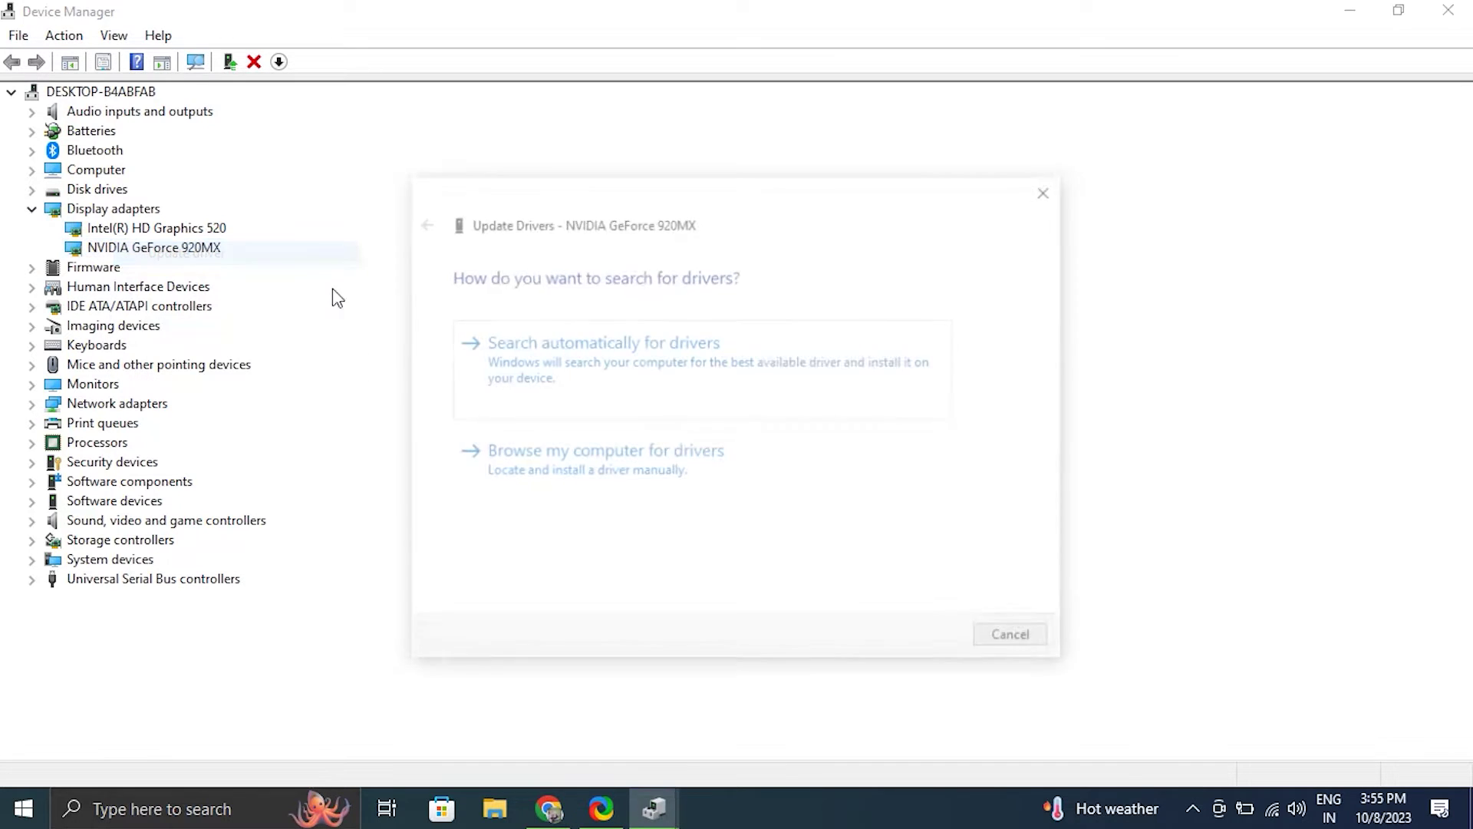
left_click(567, 485)
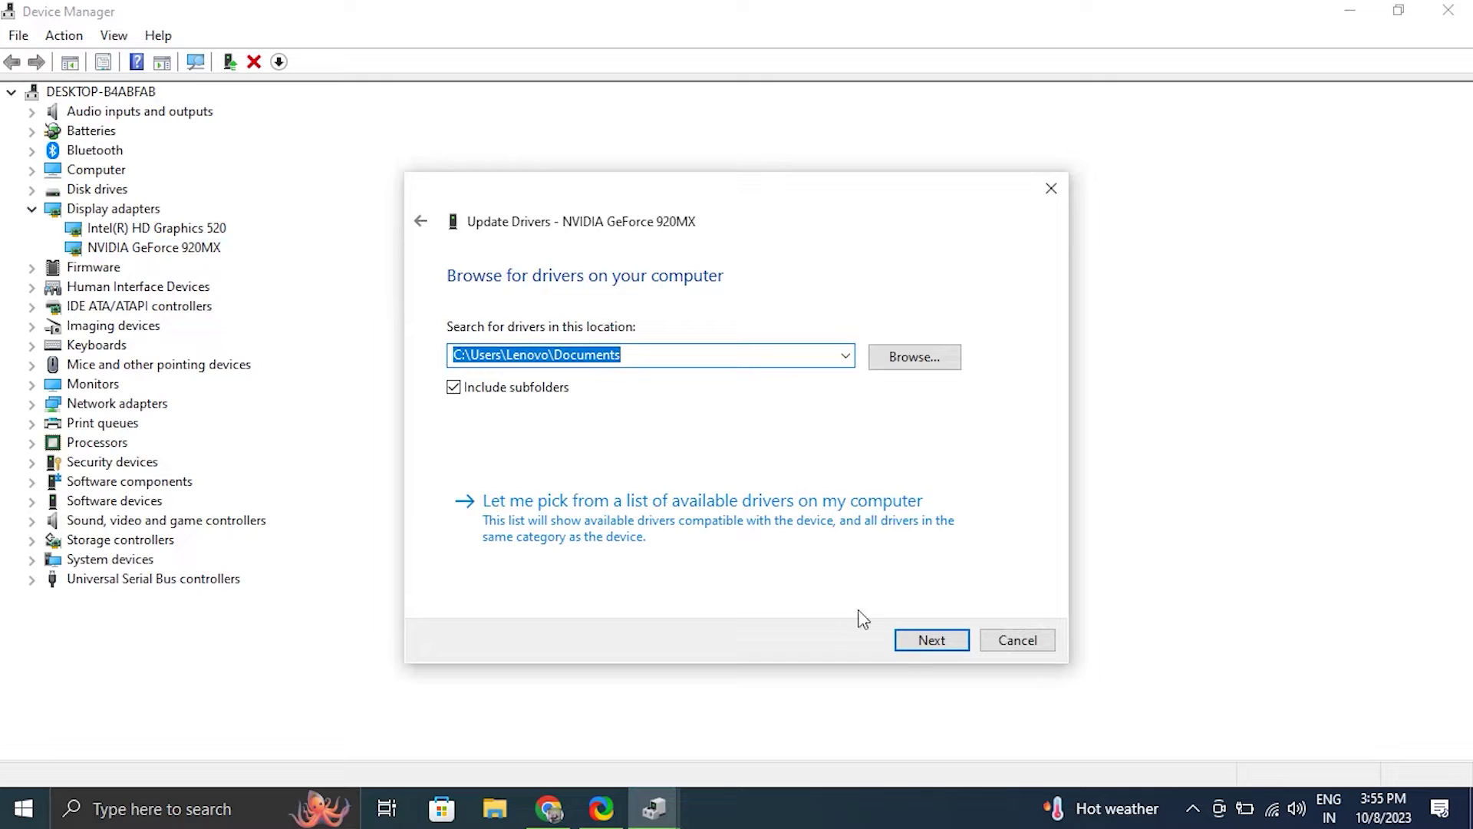
left_click(735, 537)
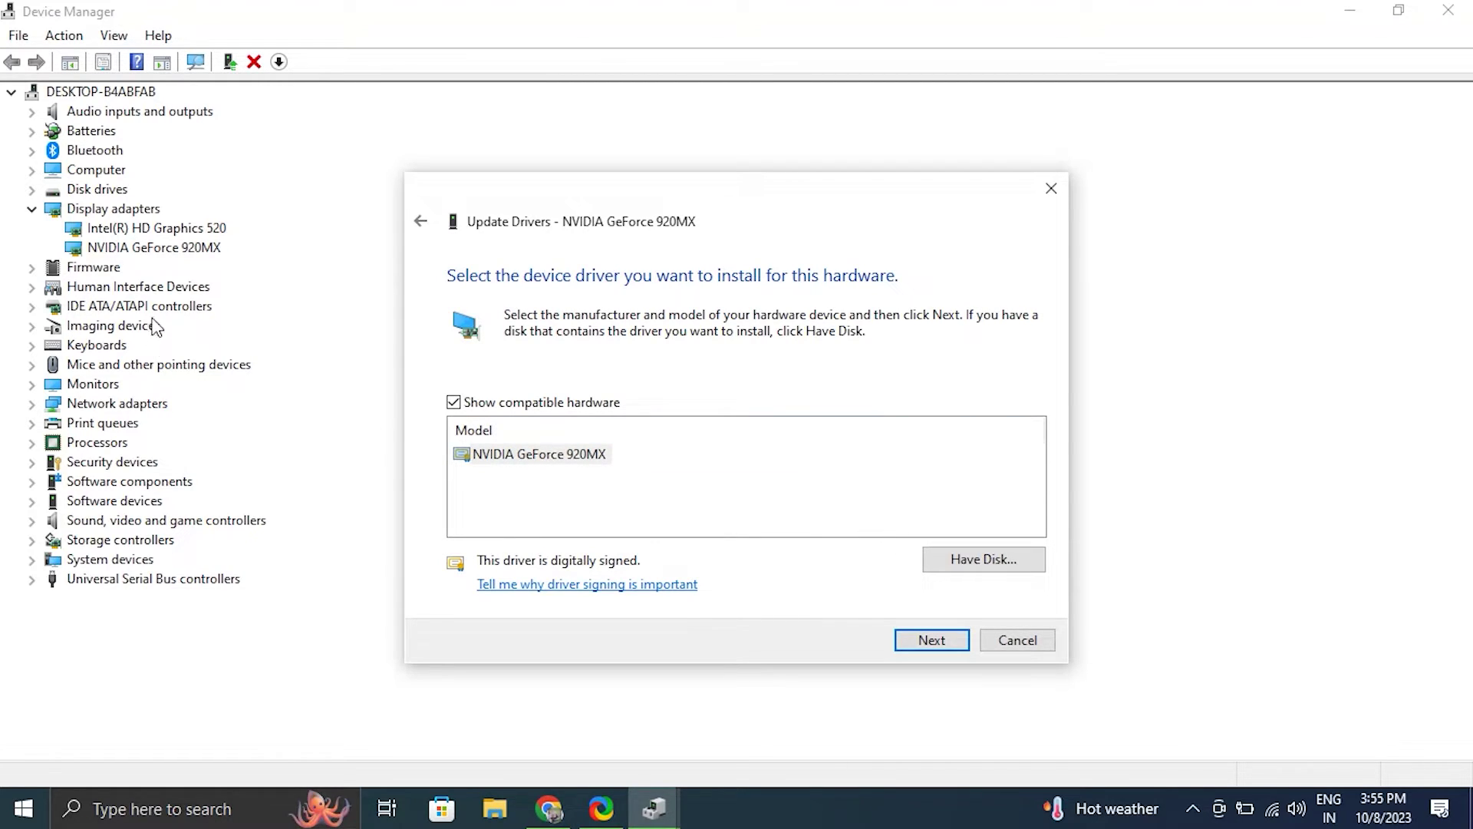
left_click(1017, 640)
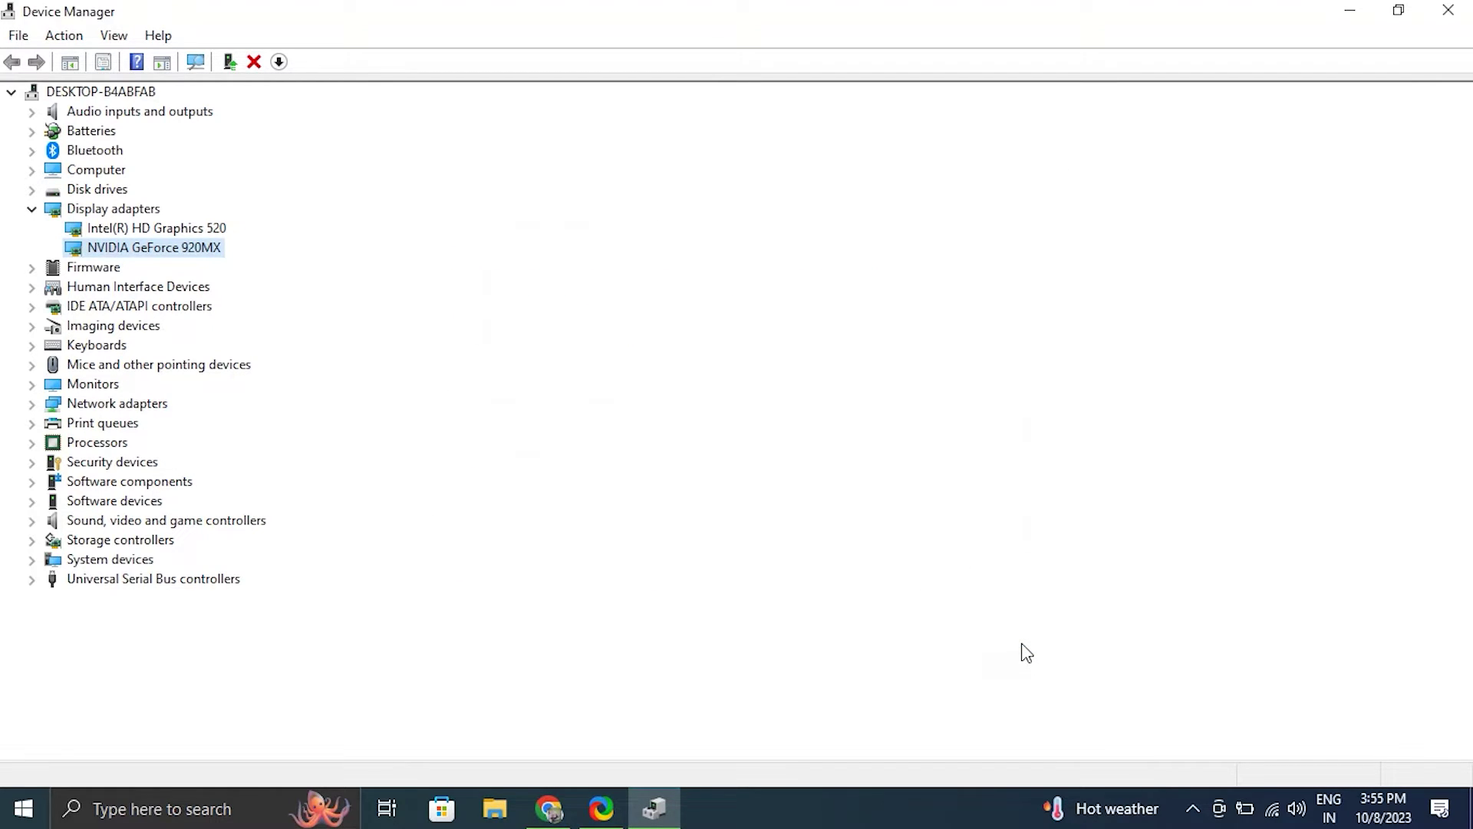
left_click(1448, 10)
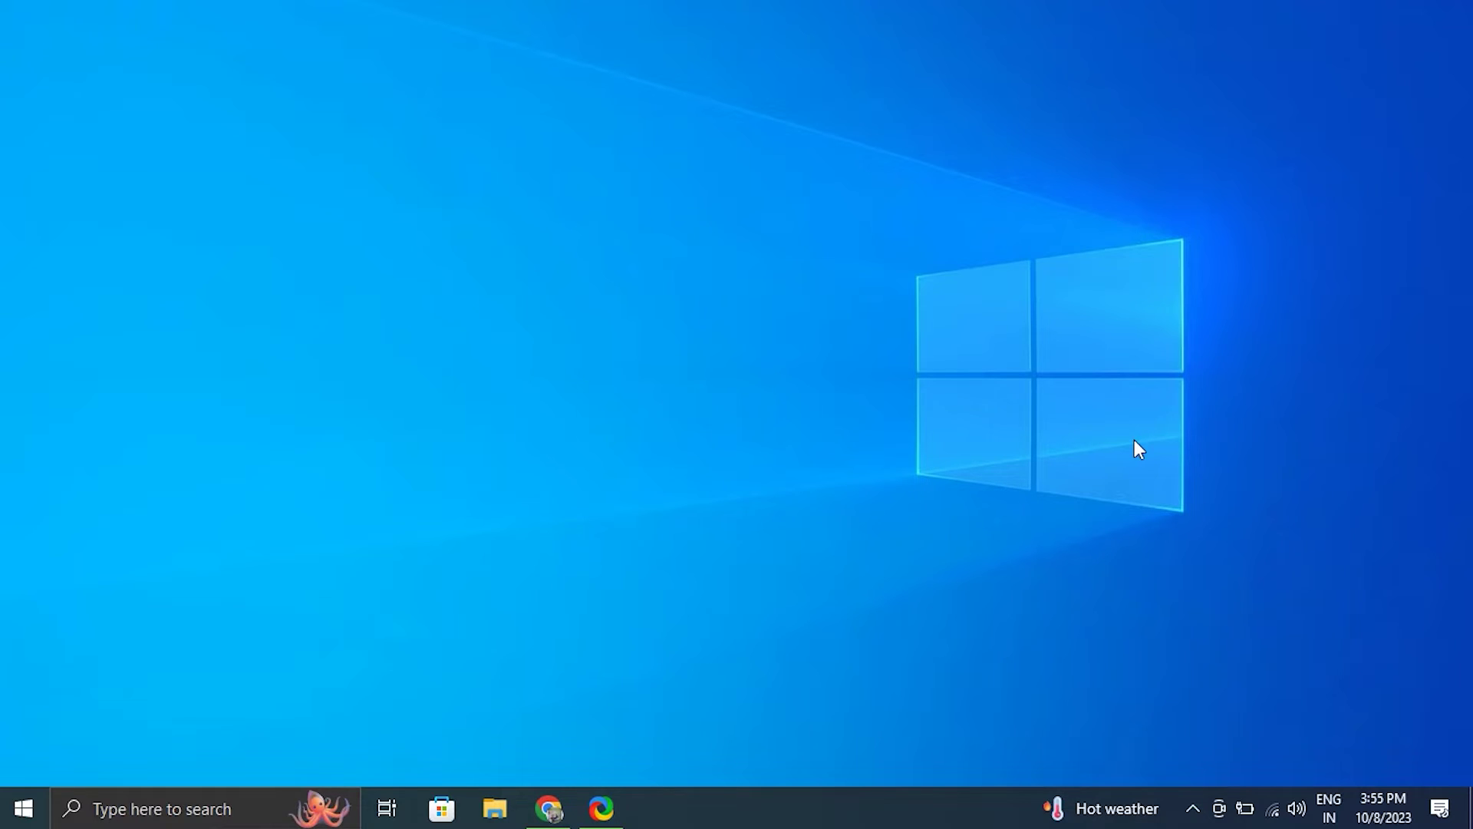
left_click(245, 814)
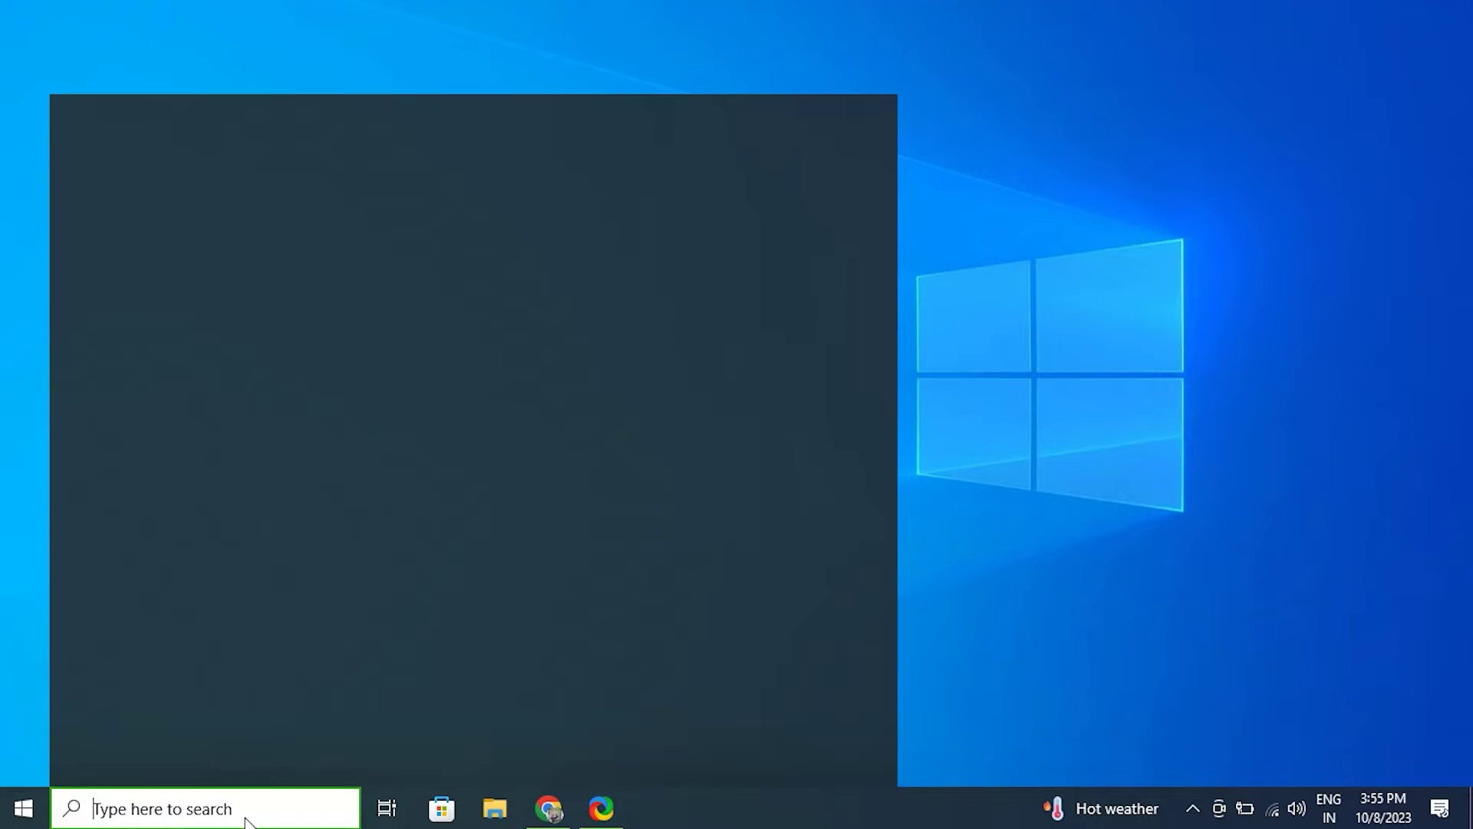
type("crea")
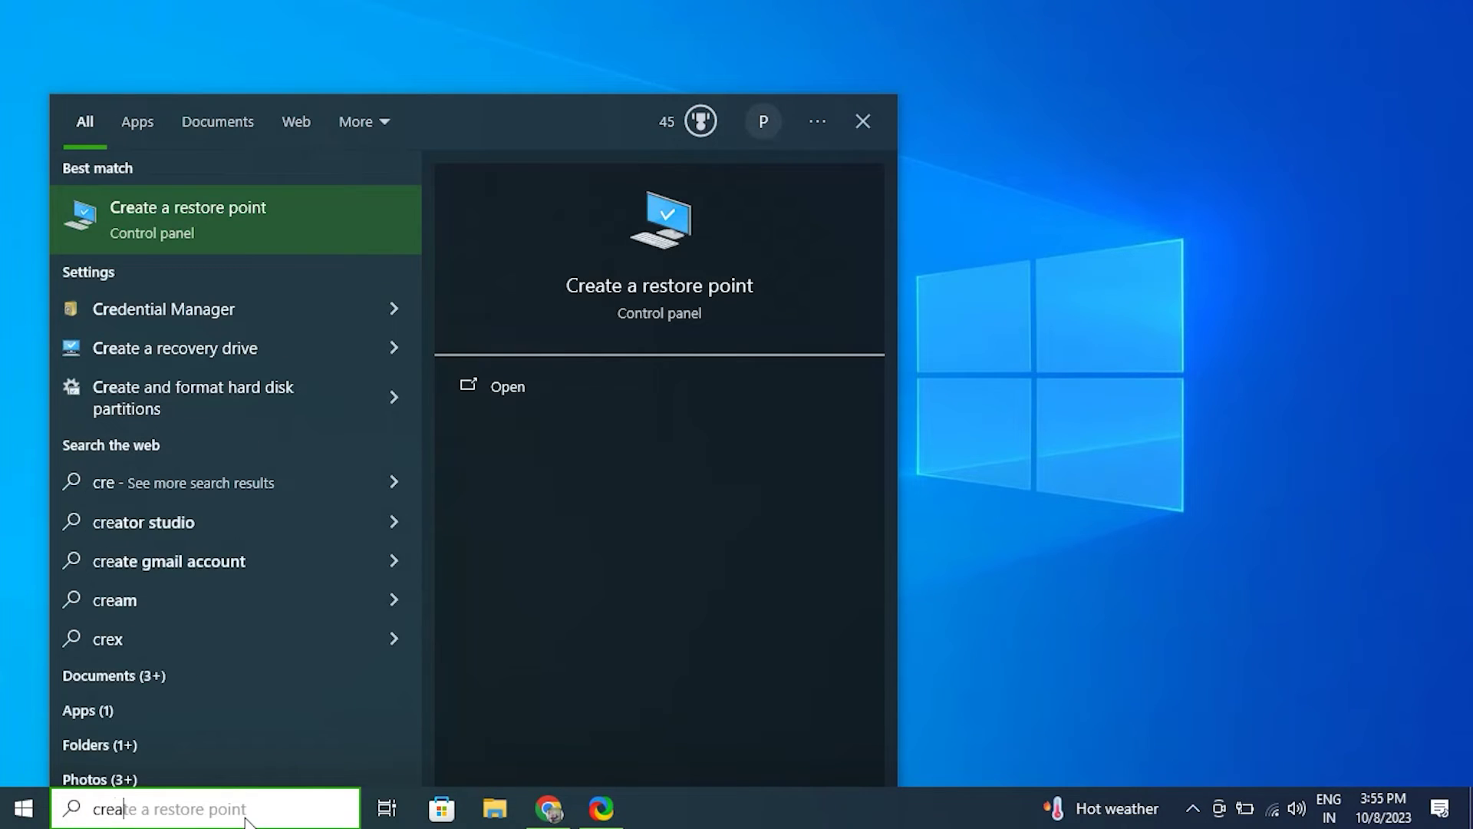
left_click(209, 205)
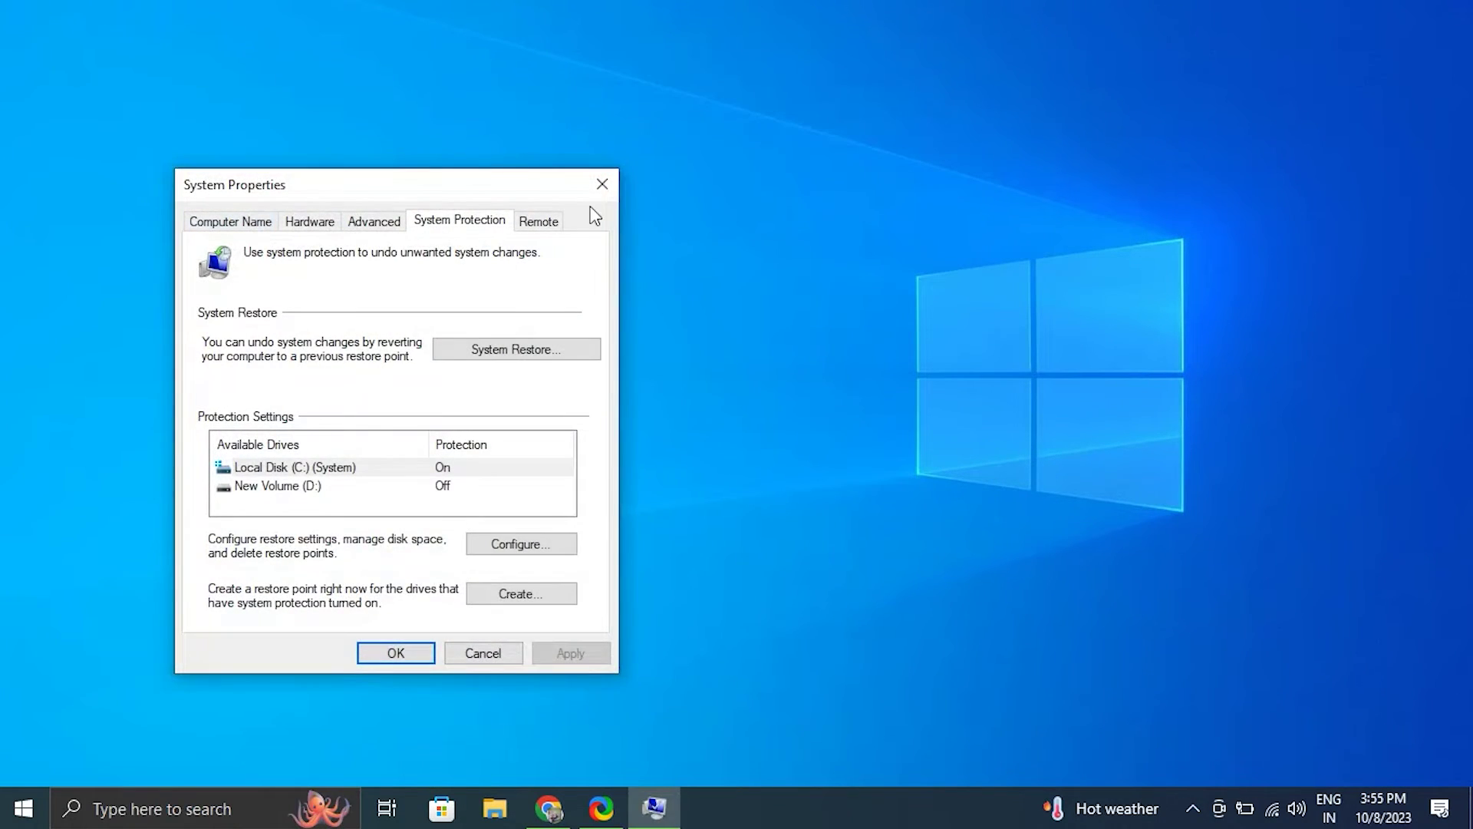
left_click_drag(469, 201, 767, 149)
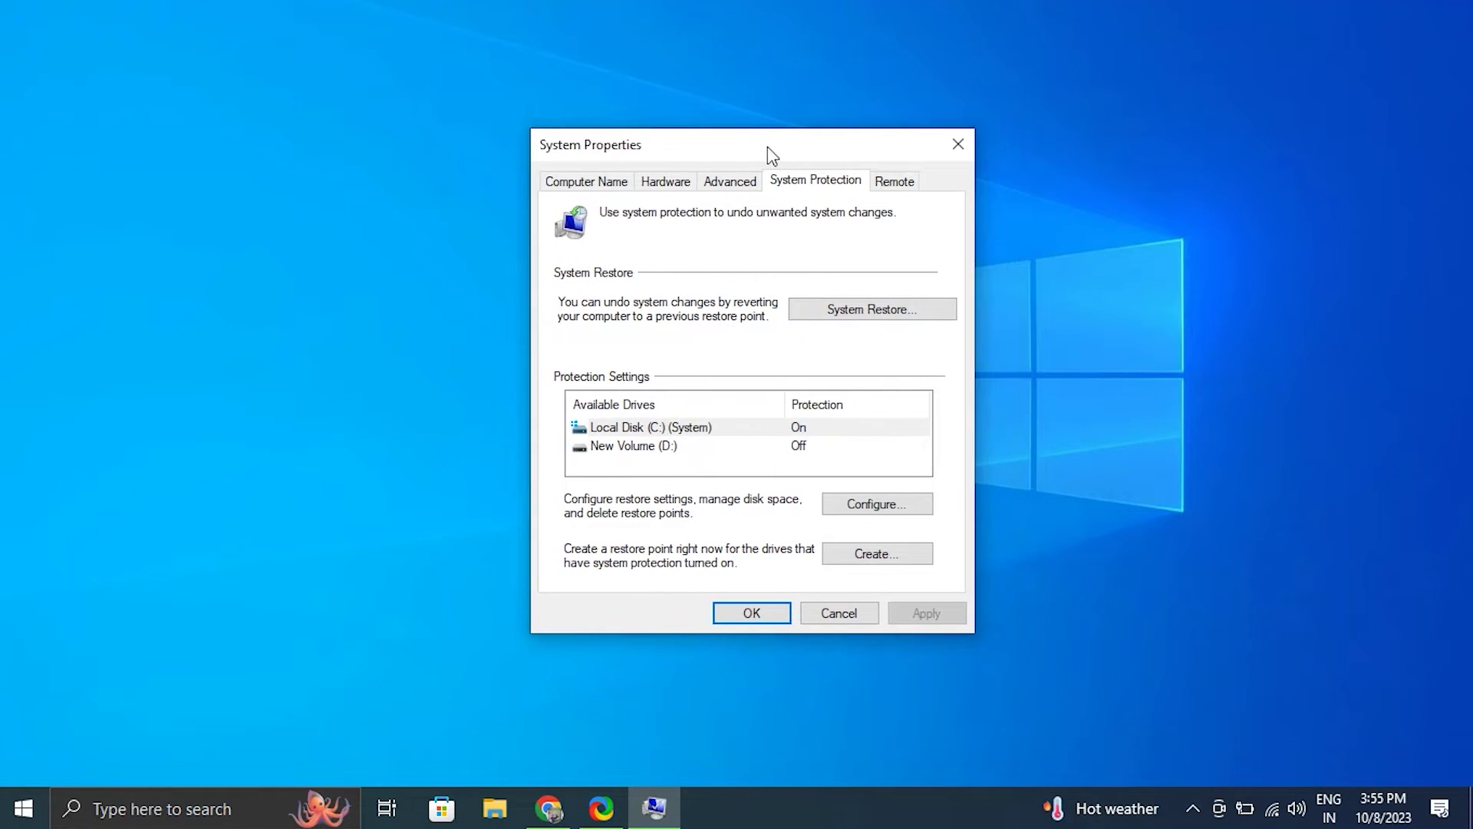
left_click(882, 323)
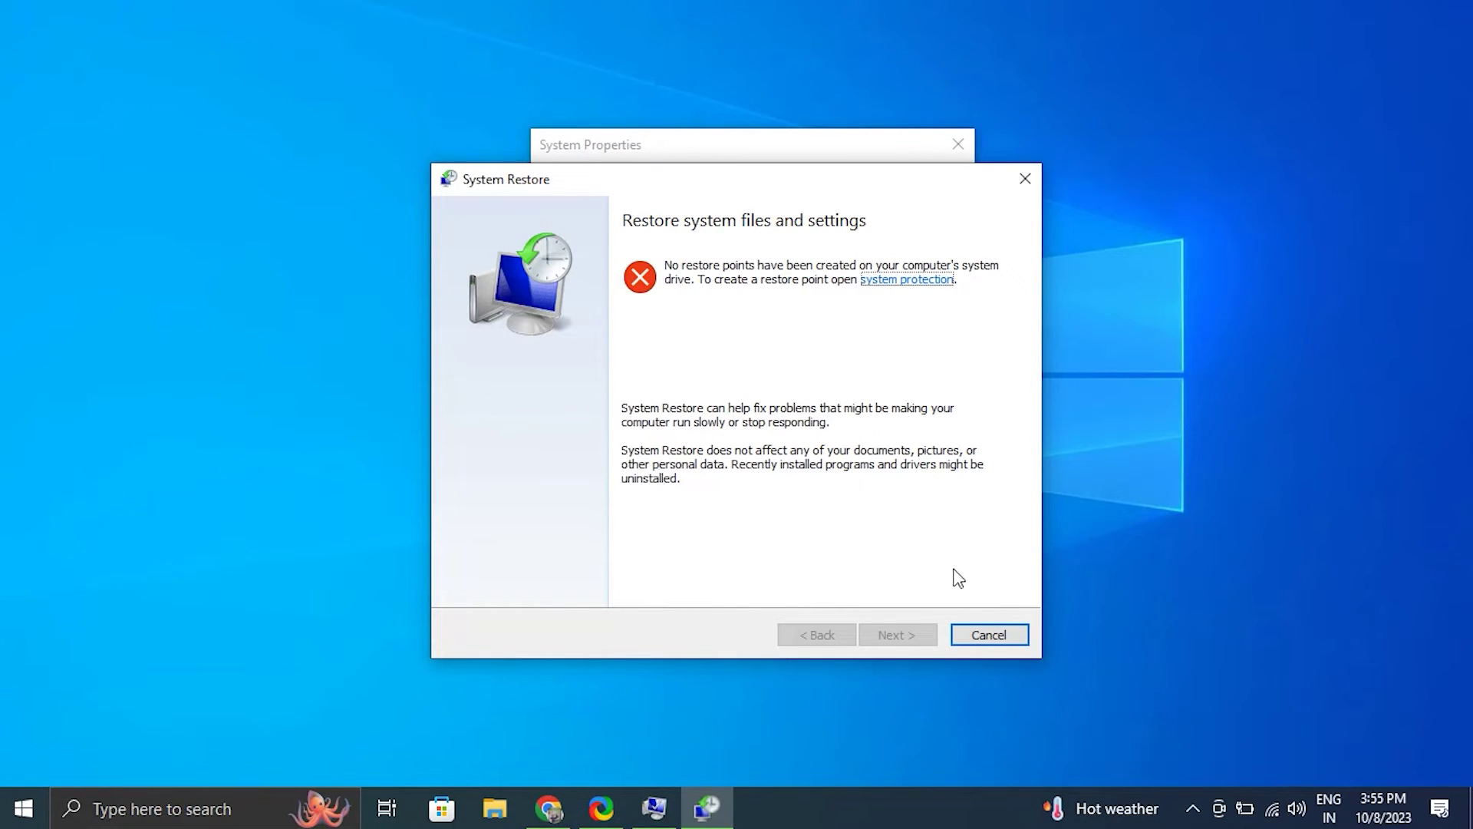
left_click(982, 637)
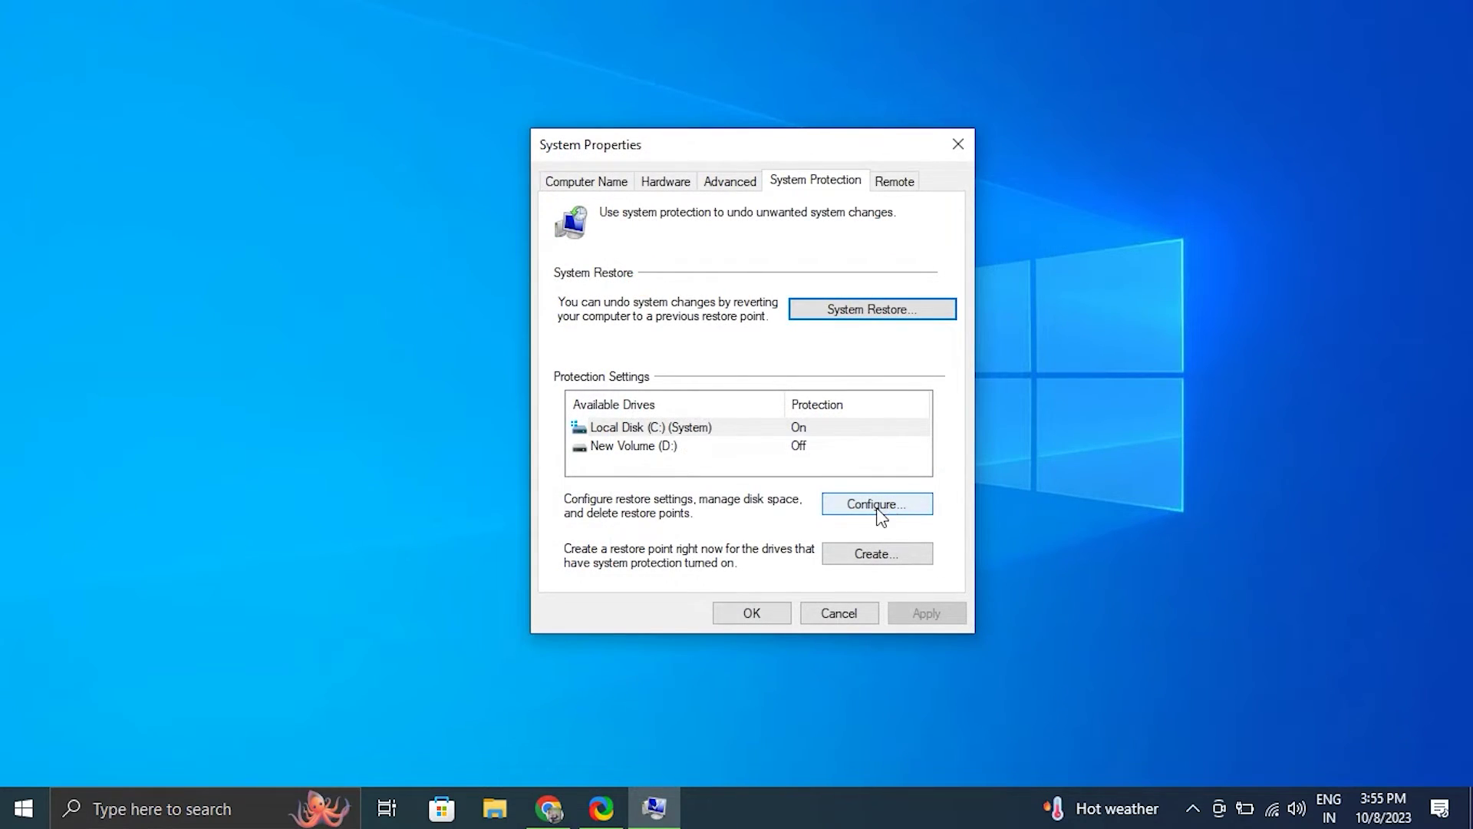
left_click(860, 559)
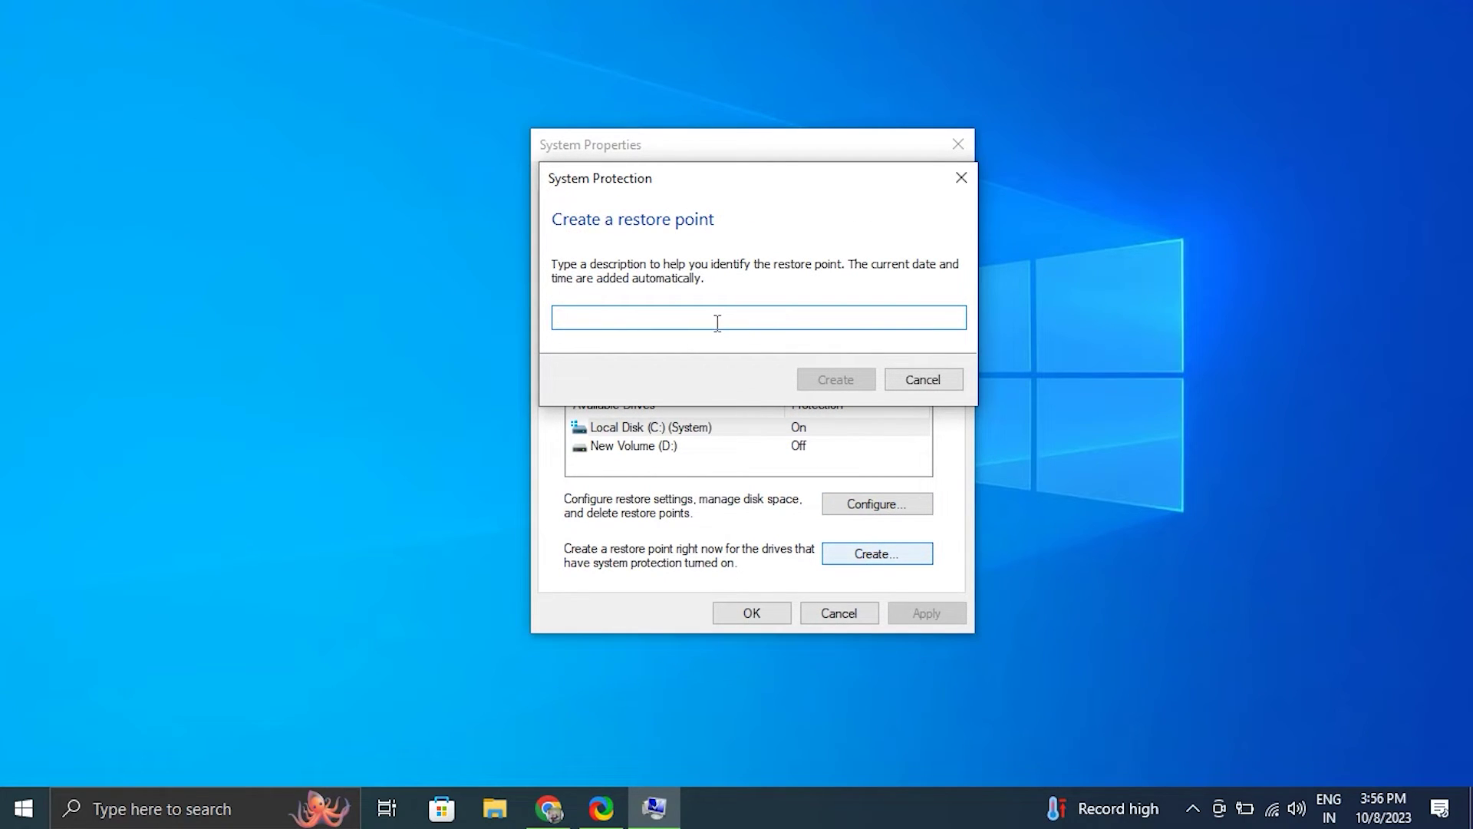
left_click(903, 378)
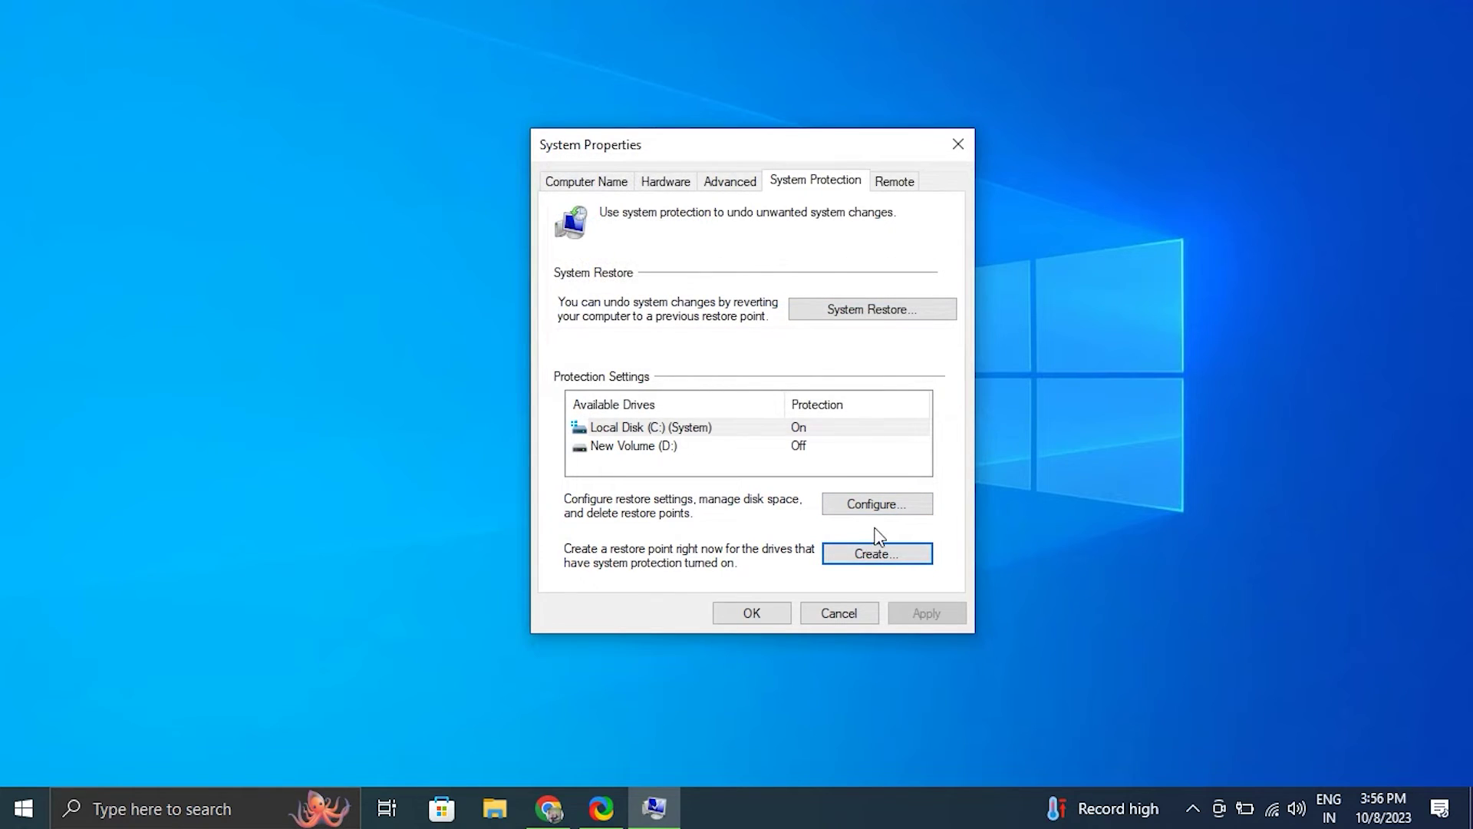
left_click(725, 447)
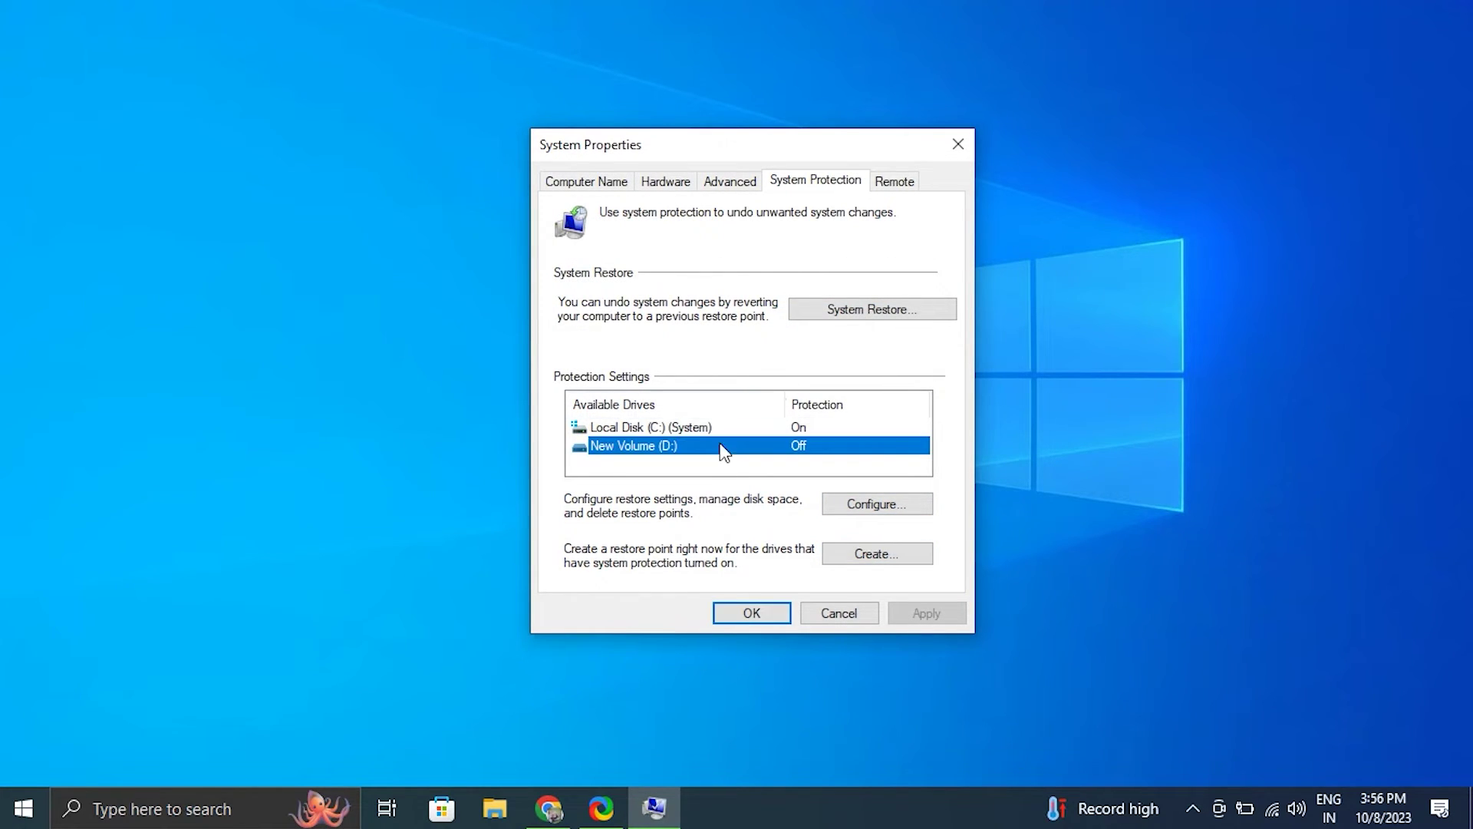
left_click(825, 315)
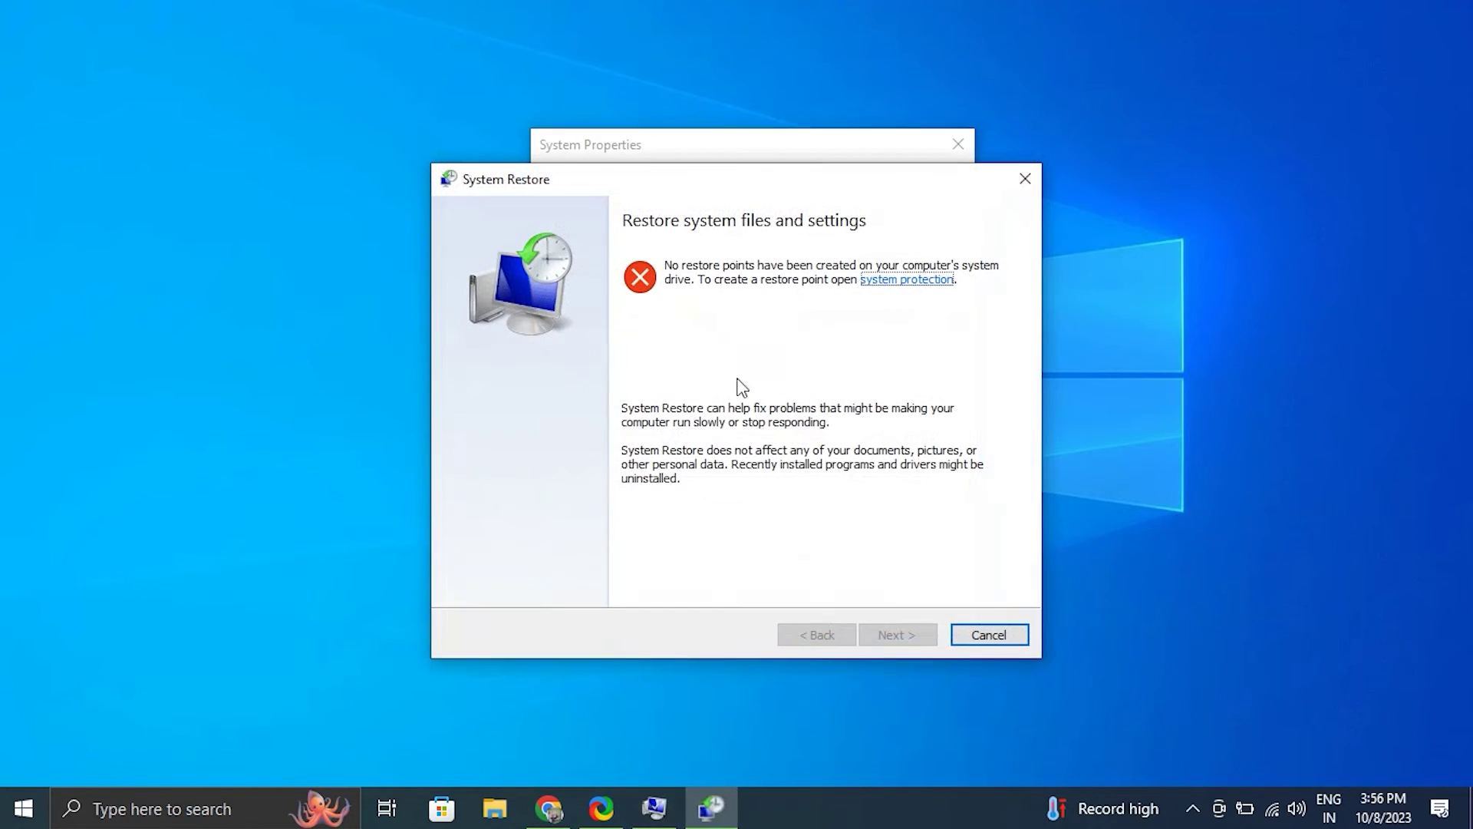
left_click(990, 634)
left_click(896, 507)
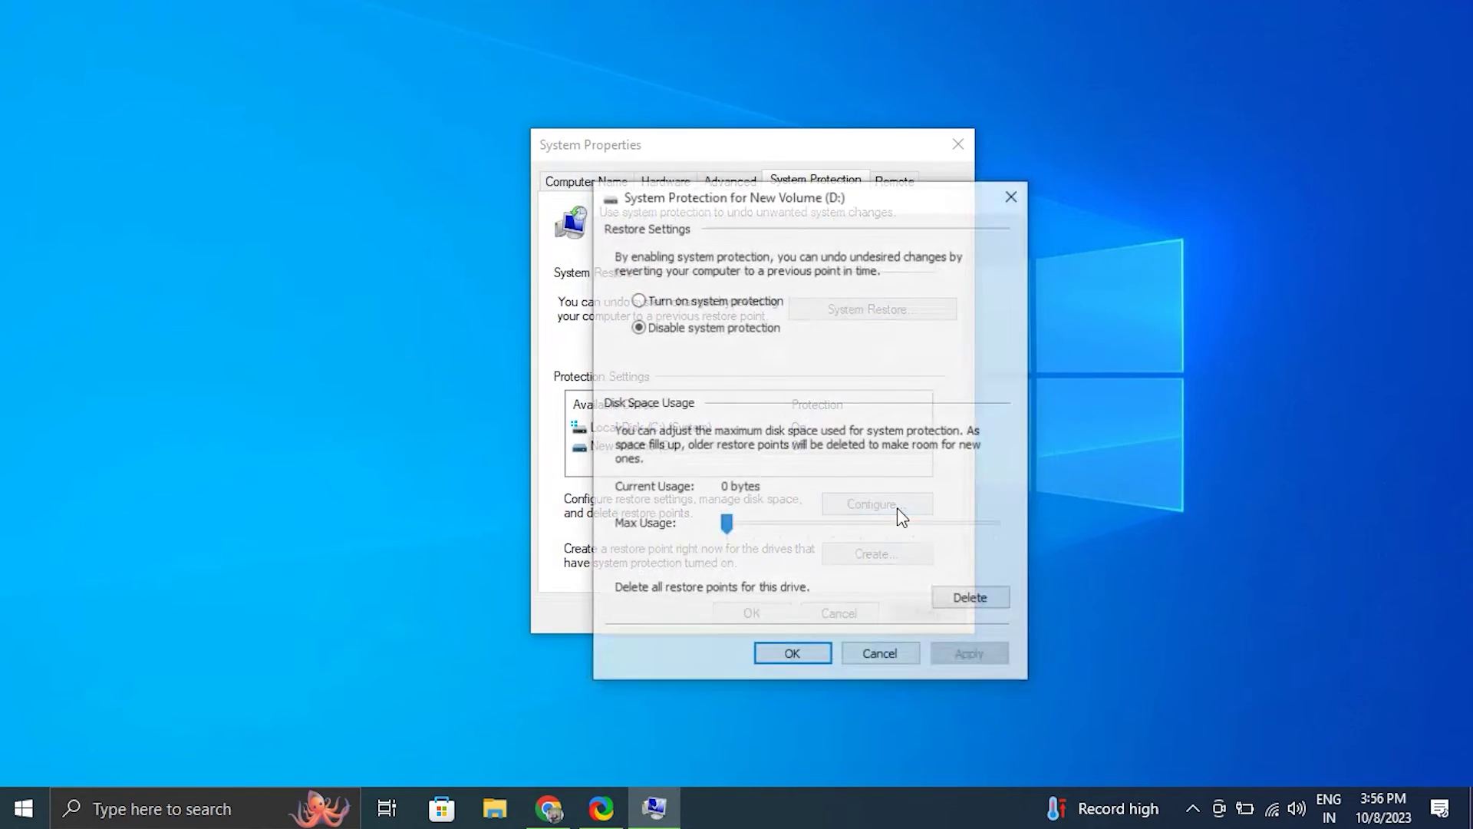
left_click(882, 654)
left_click(881, 556)
left_click(923, 379)
left_click(754, 612)
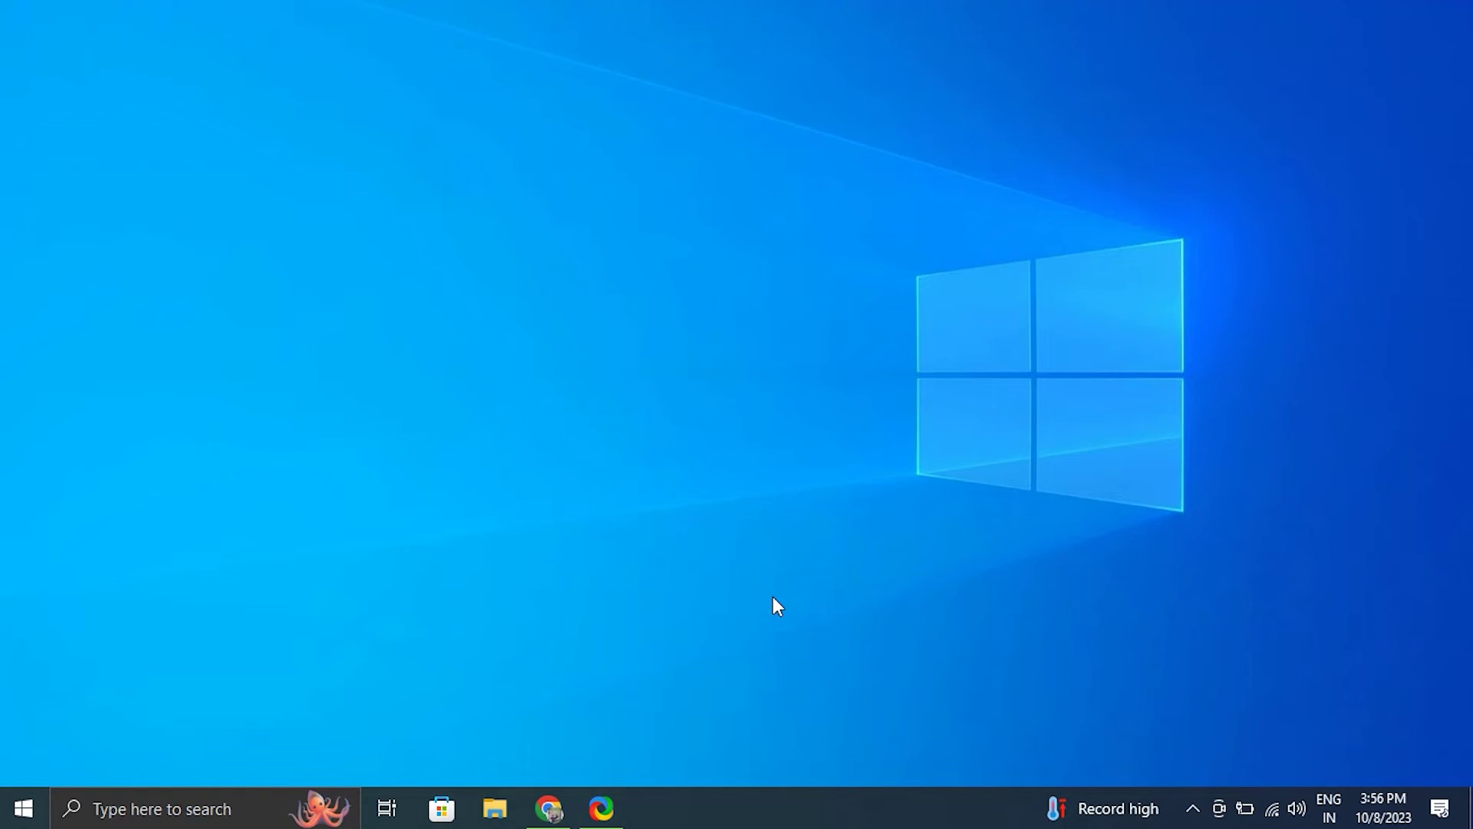
right_click(23, 807)
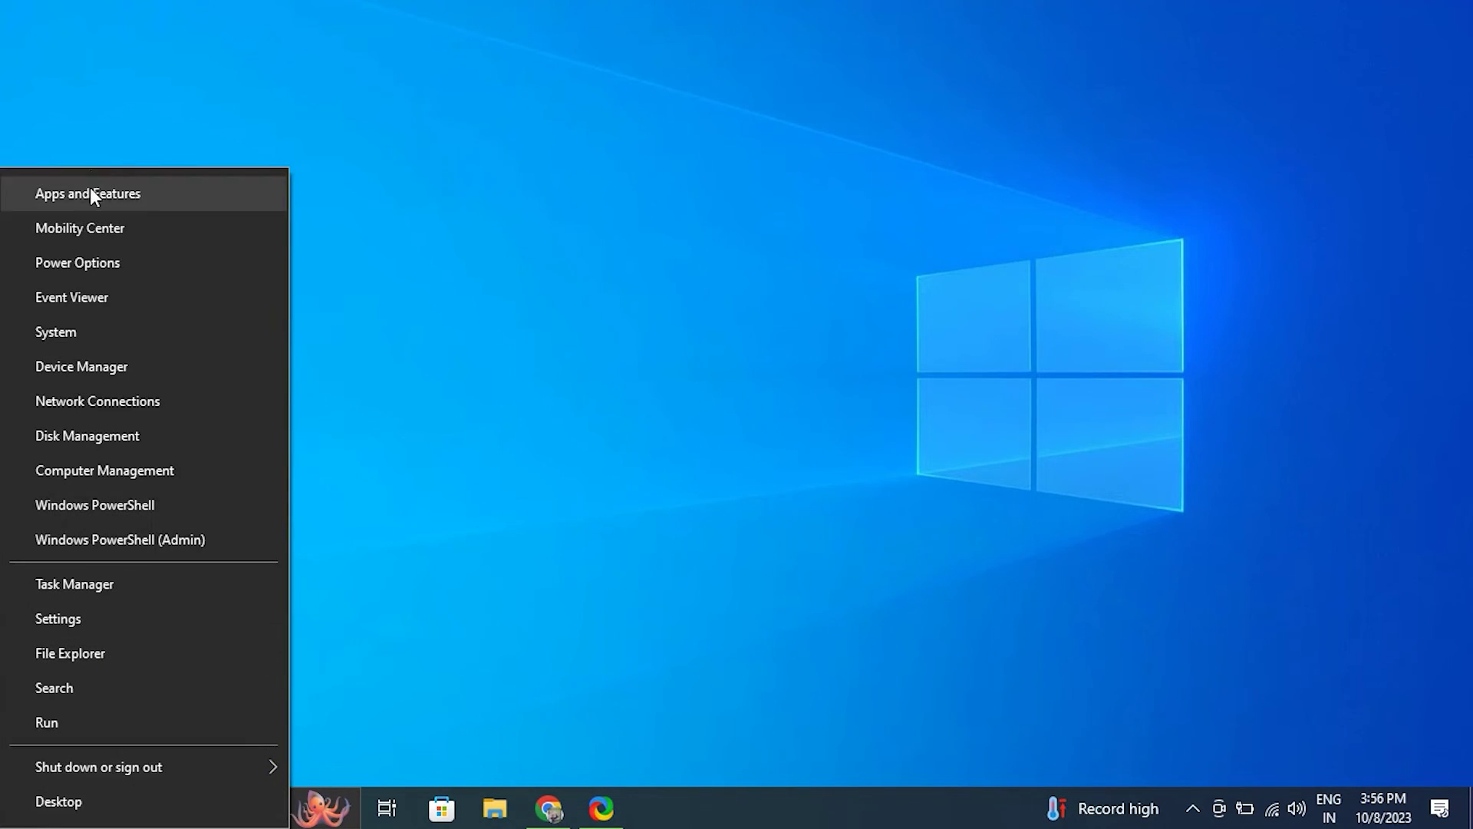
left_click(115, 192)
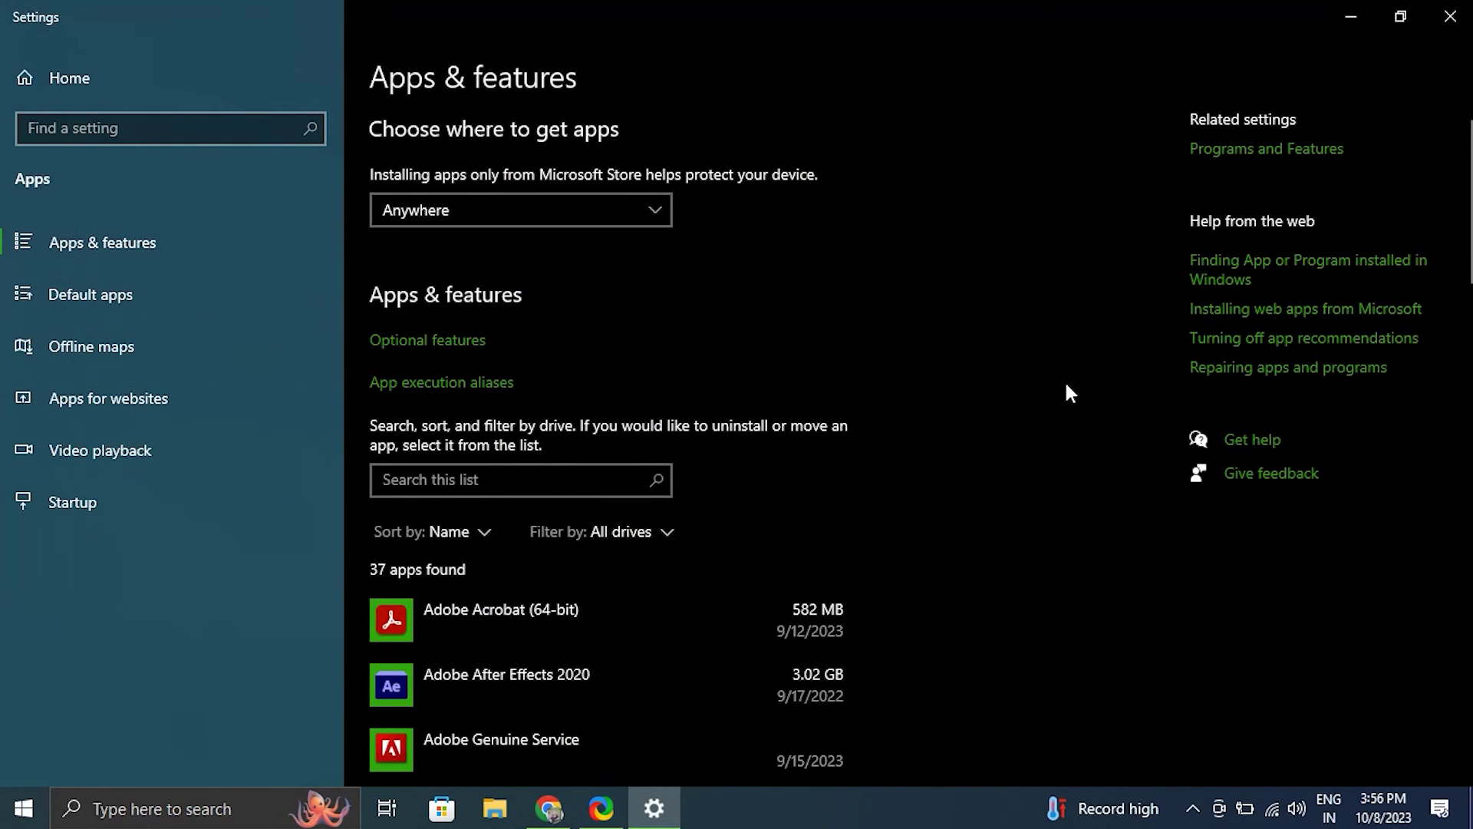
left_click_drag(1463, 188, 1463, 380)
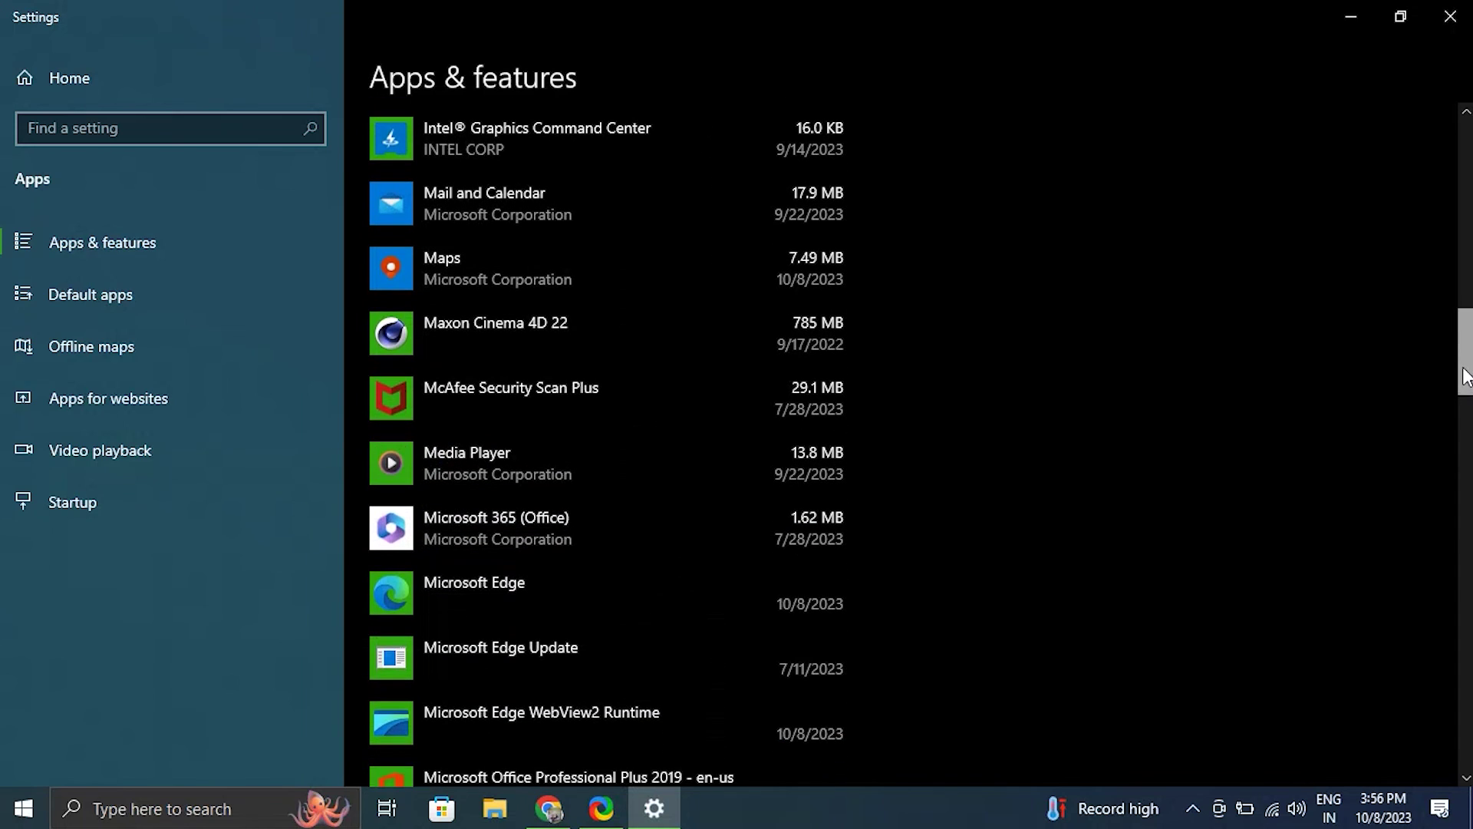
left_click(590, 393)
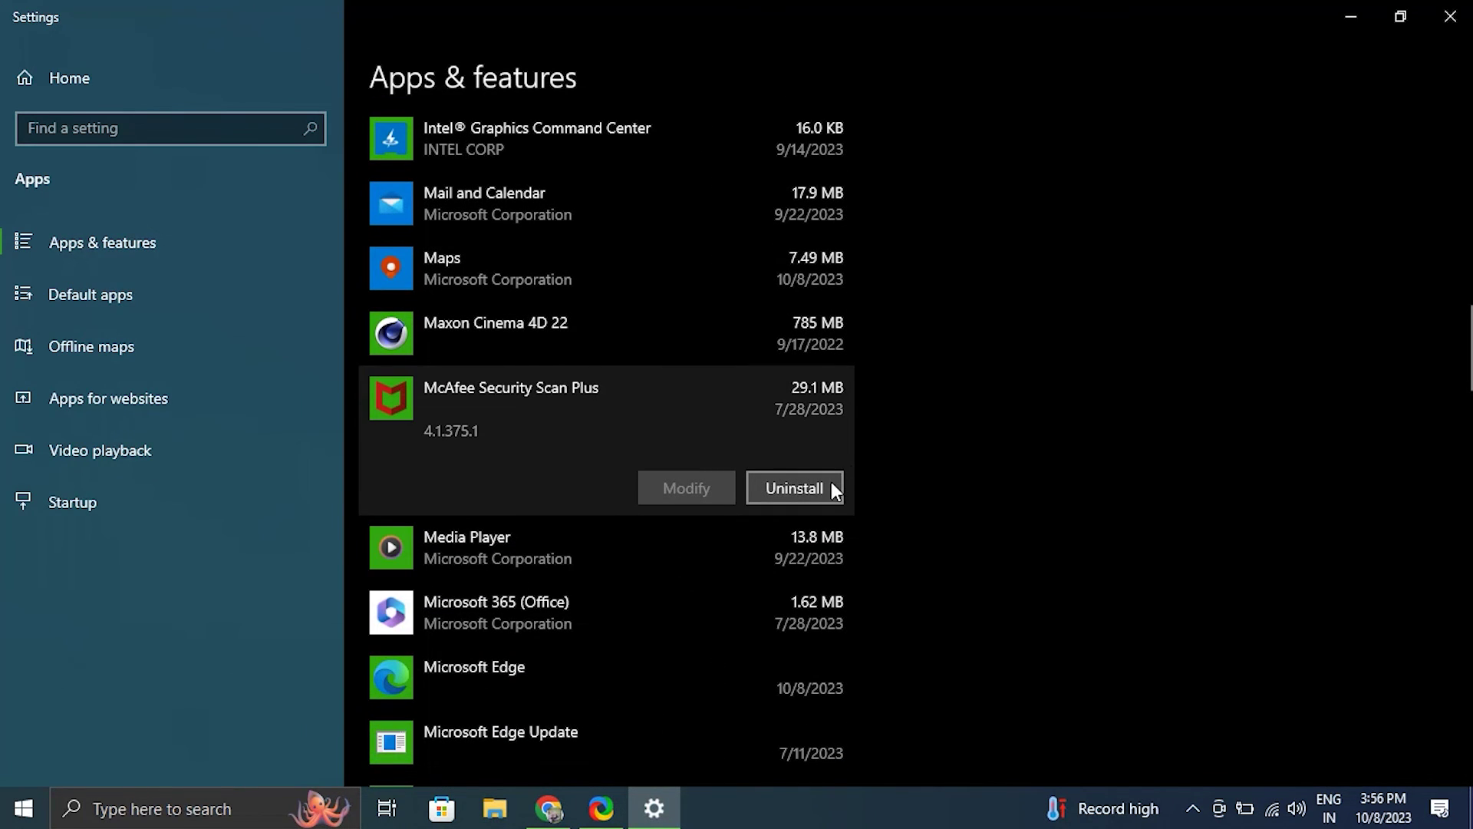